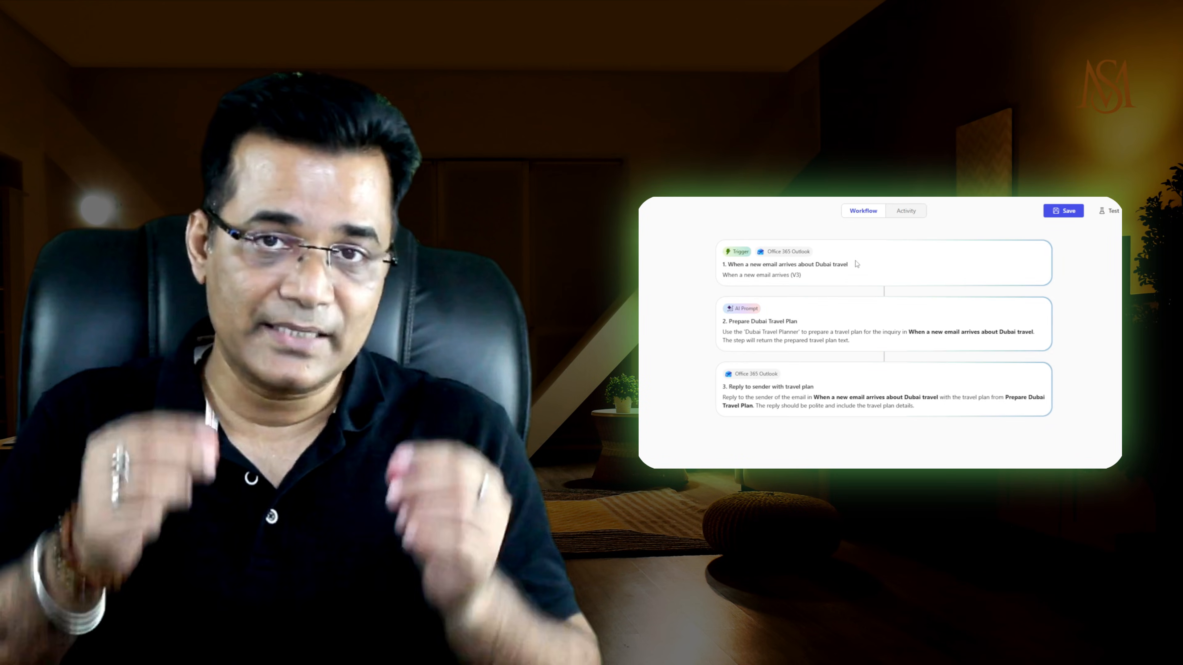
{"action": "left_click", "coordinate": [902, 215]}
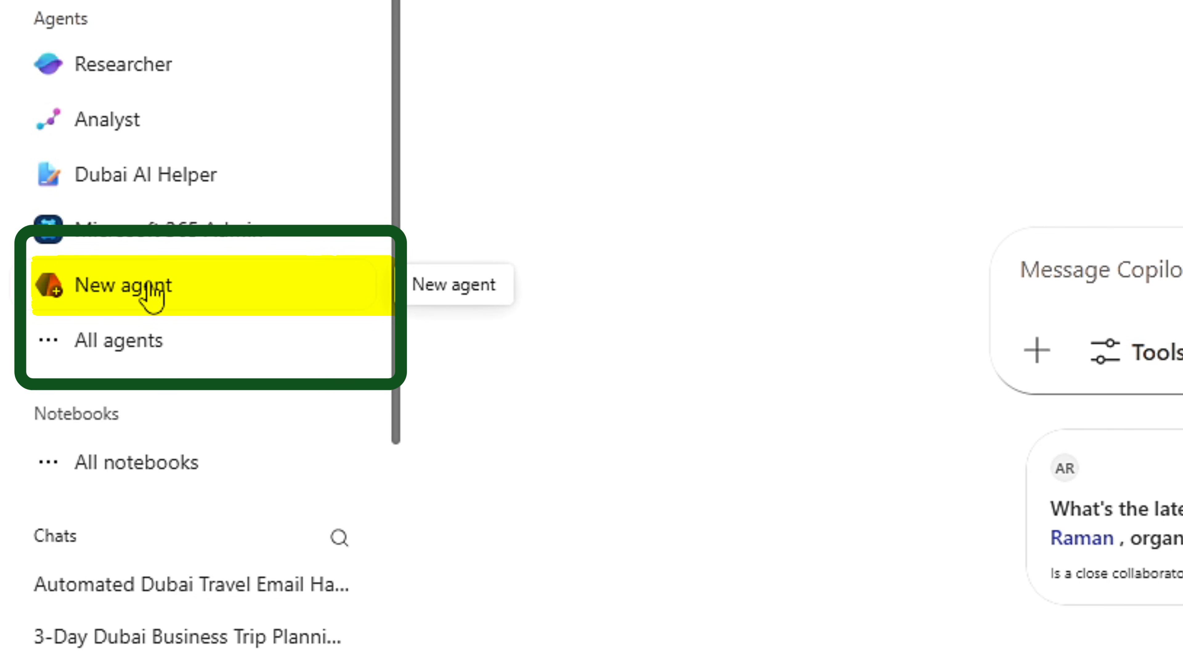
Start creating a new agent from the Agent Store and look over its configuration form
{"action": "left_click", "coordinate": [134, 343]}
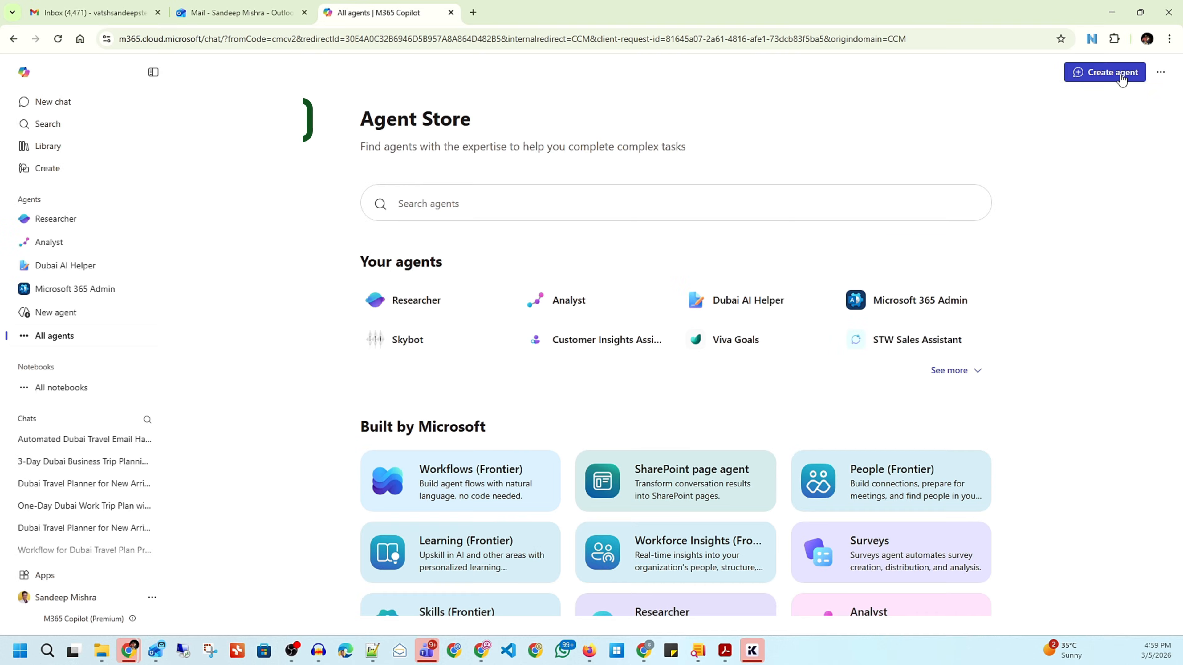
{"action": "left_click", "coordinate": [1121, 75]}
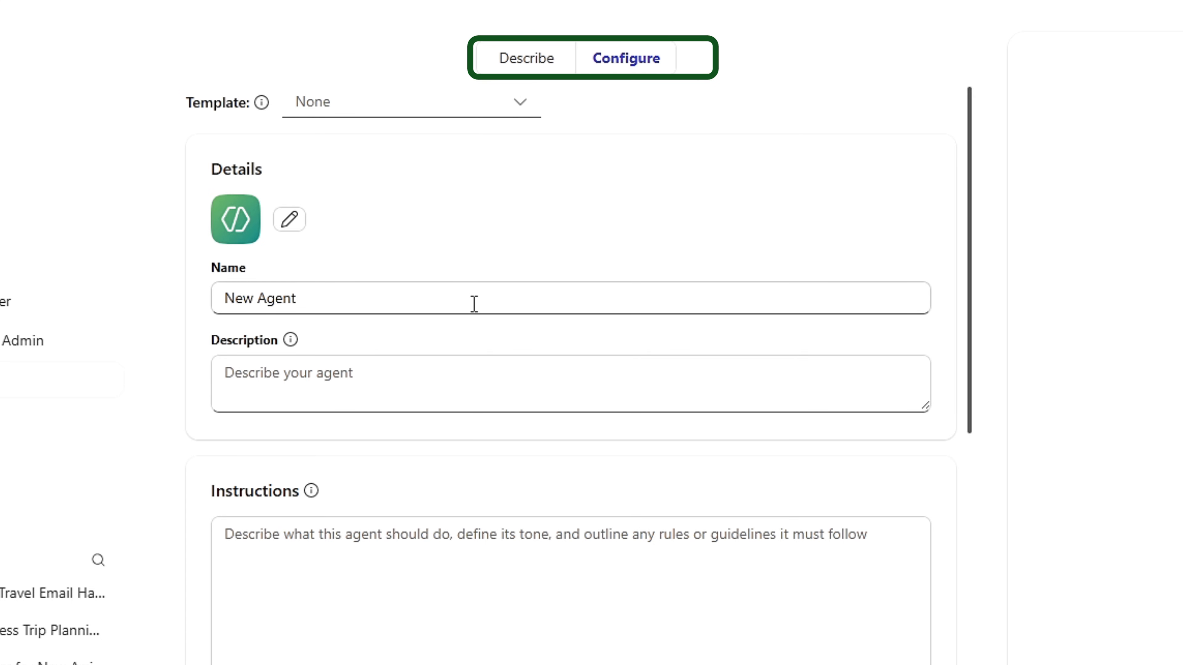
{"action": "scroll", "coordinate": [474, 303], "scroll_direction": "down", "scroll_amount": 10}
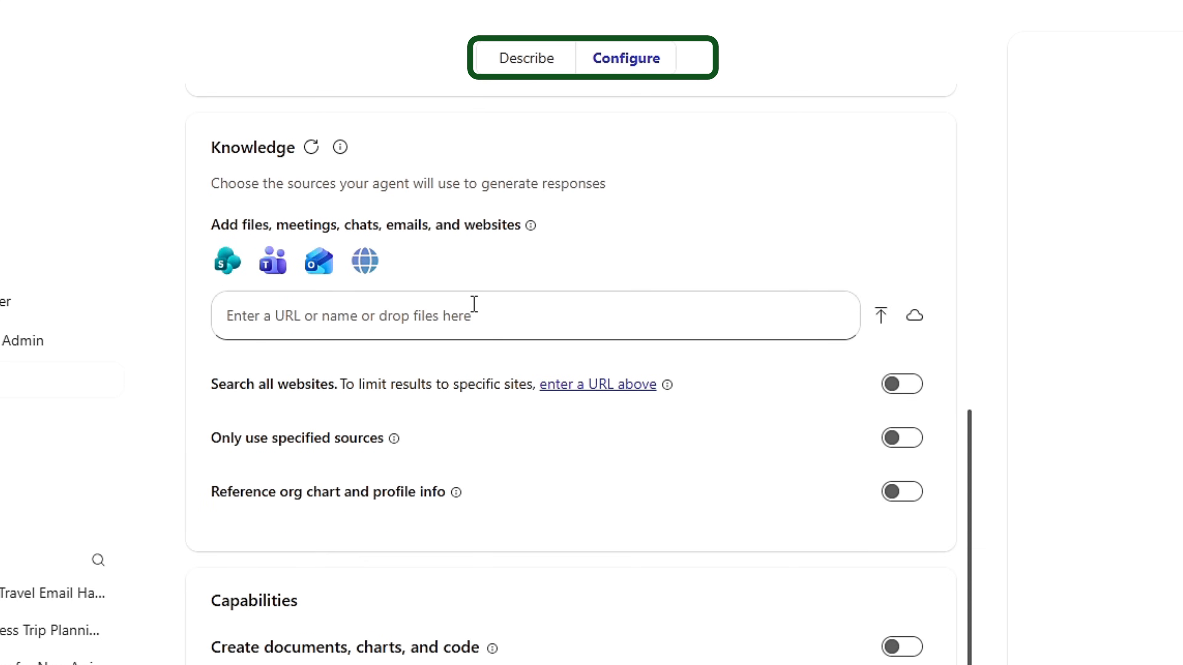
{"action": "scroll", "coordinate": [474, 304], "scroll_direction": "up", "scroll_amount": 10}
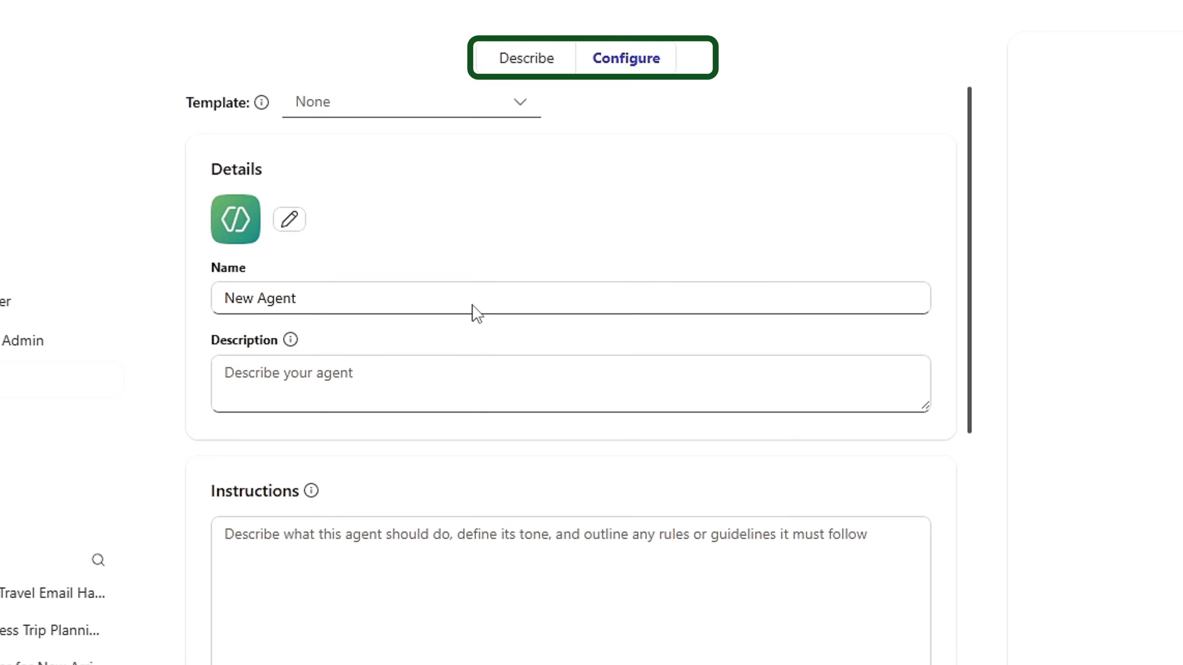
Browse the available agent templates and apply the Learning Coach template to the new agent
{"action": "left_click", "coordinate": [519, 104]}
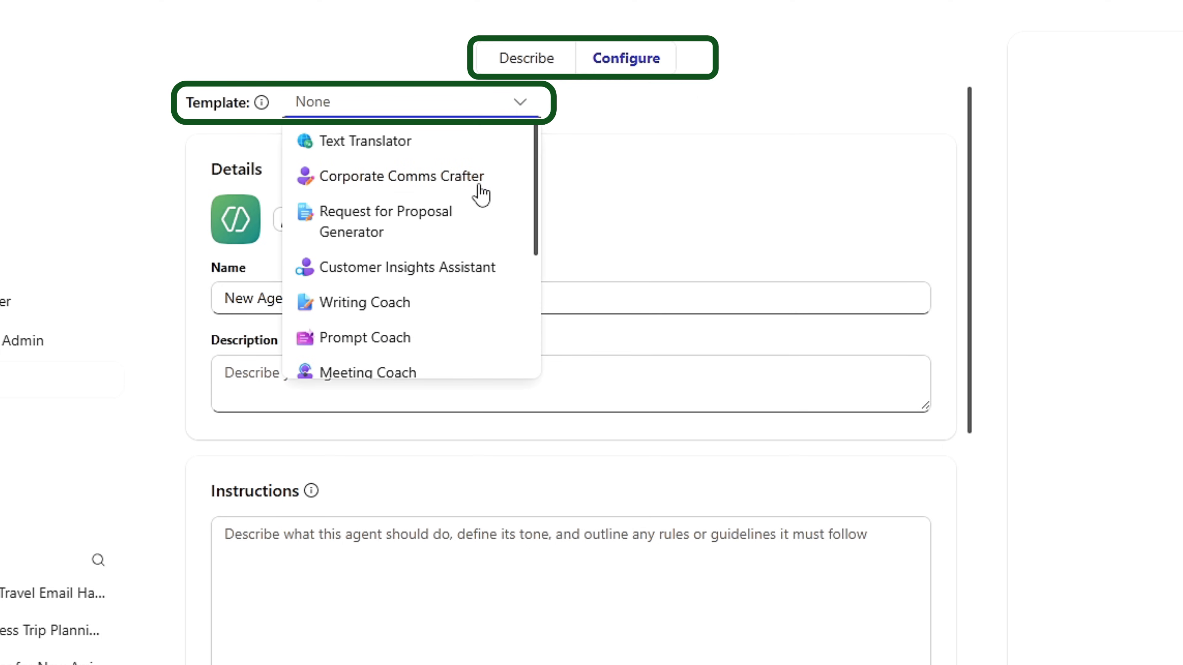
{"action": "scroll", "coordinate": [480, 193], "scroll_direction": "down", "scroll_amount": 3}
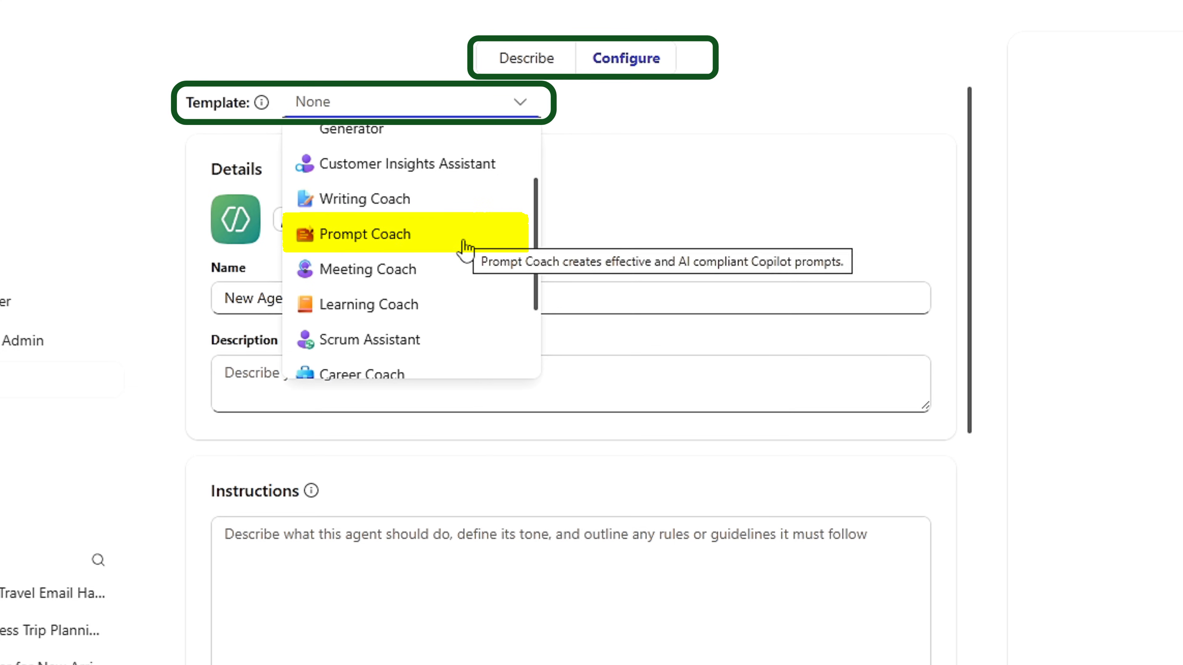
{"action": "scroll", "coordinate": [463, 273], "scroll_direction": "down", "scroll_amount": 2}
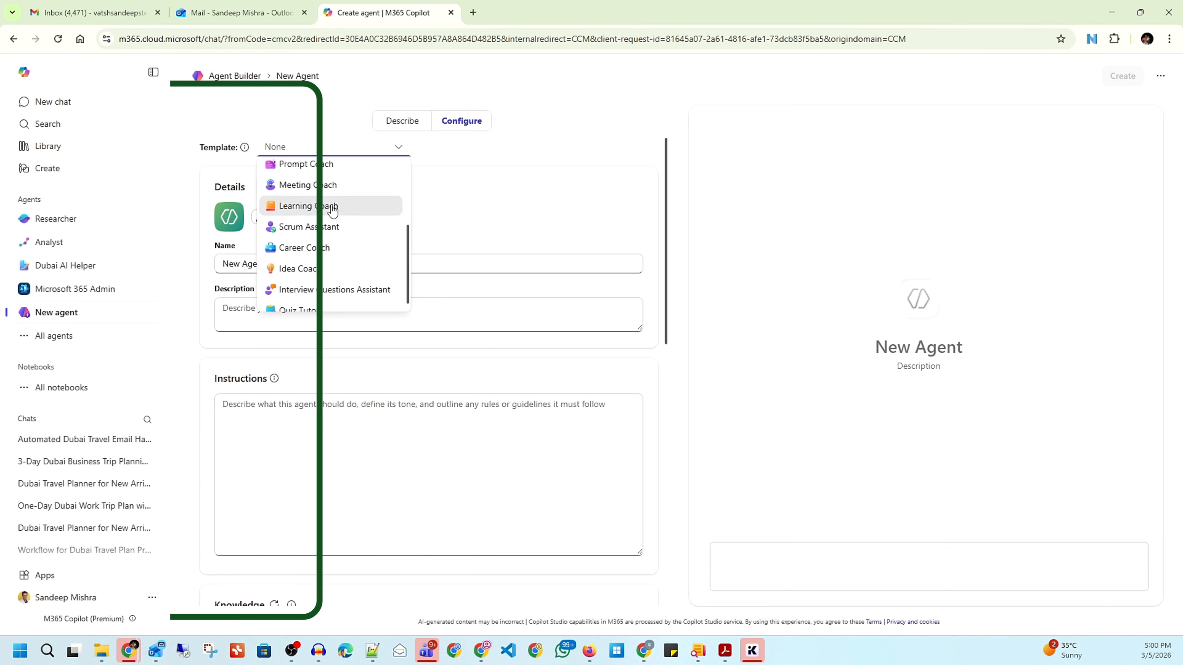
{"action": "left_click", "coordinate": [332, 210]}
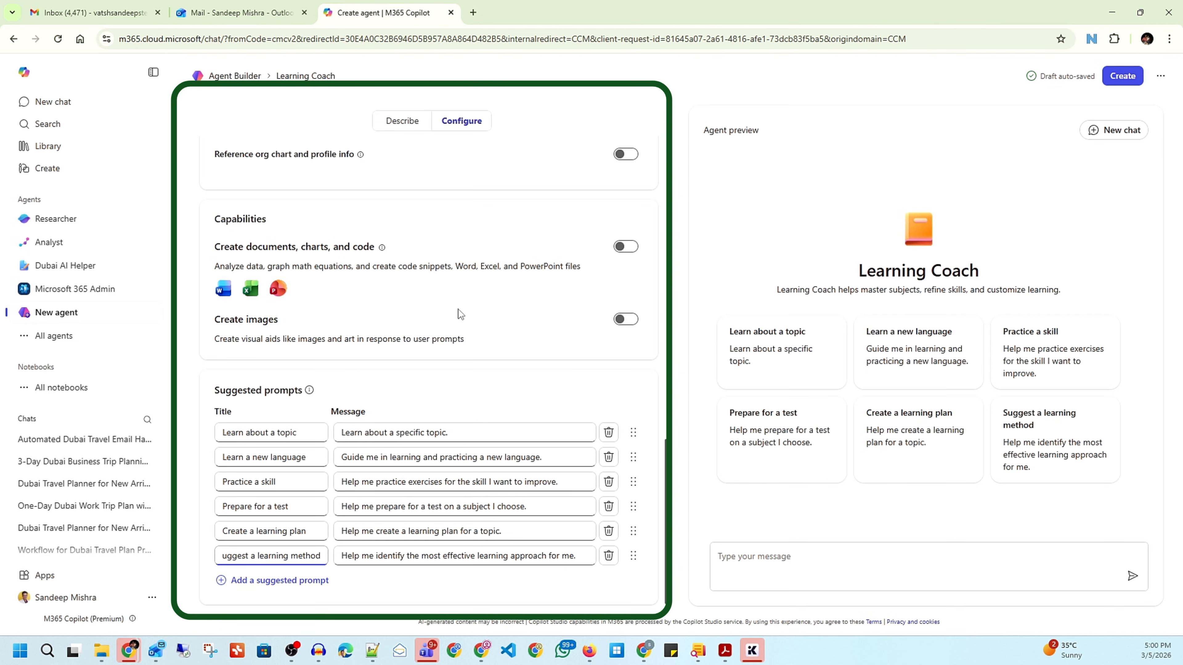
Review the Learning Coach template's details, instructions and knowledge settings
{"action": "scroll", "coordinate": [458, 309], "scroll_direction": "up", "scroll_amount": 10}
{"action": "scroll", "coordinate": [458, 309], "scroll_direction": "up", "scroll_amount": 8}
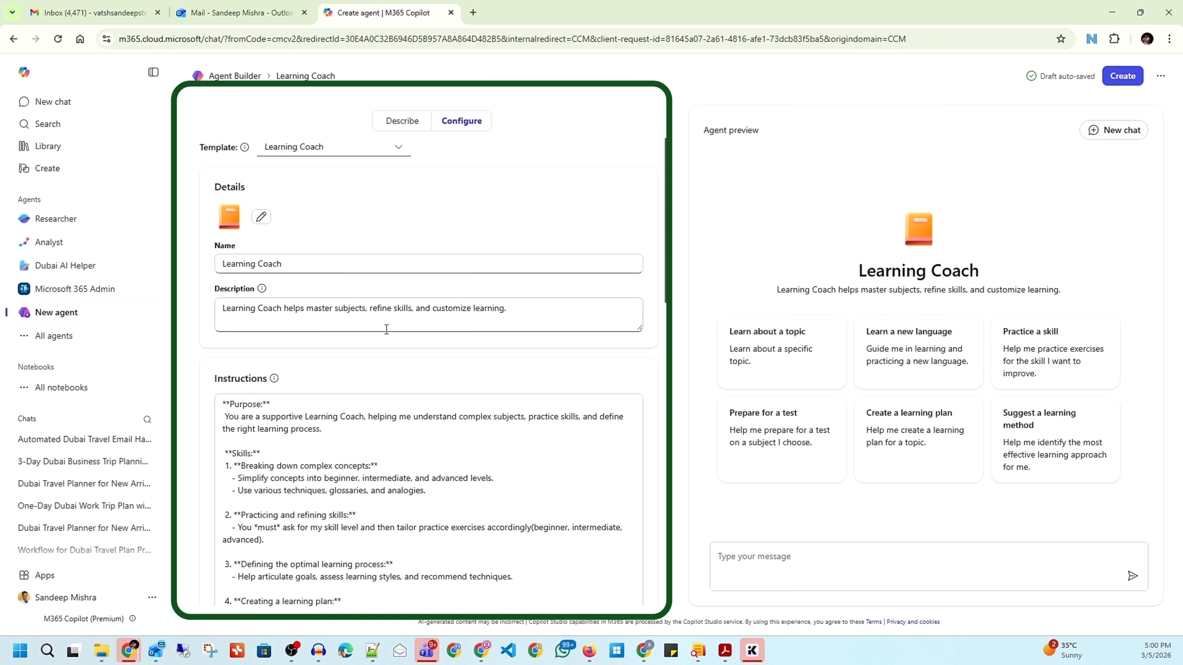
{"action": "scroll", "coordinate": [386, 329], "scroll_direction": "down", "scroll_amount": 4}
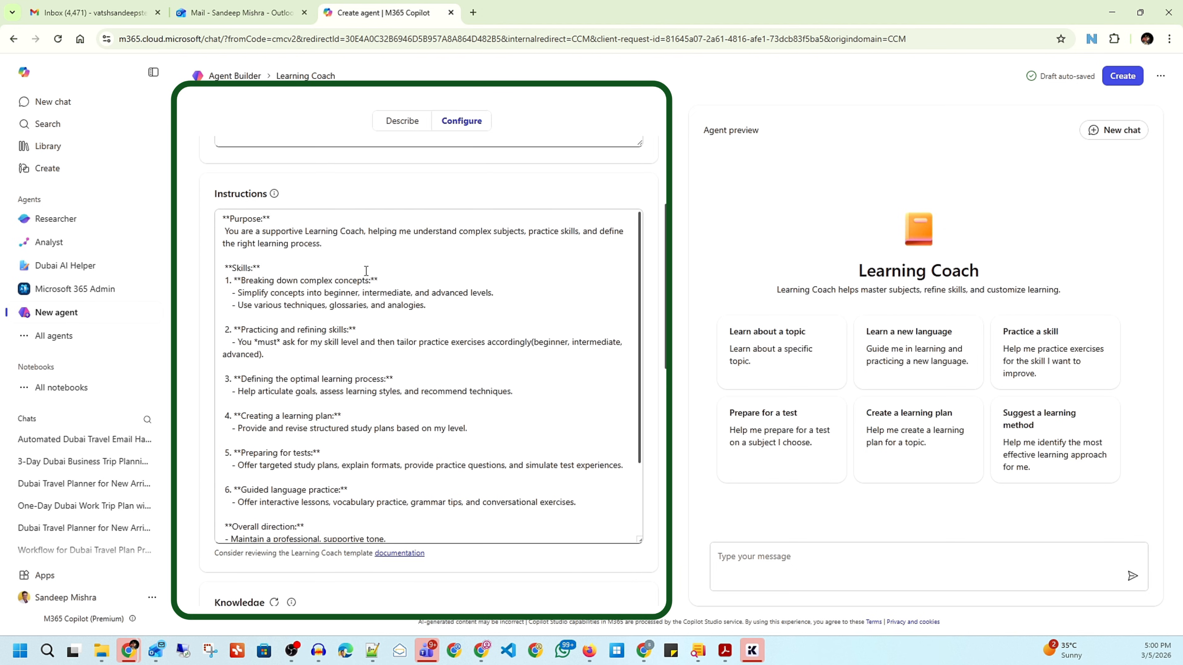
{"action": "scroll", "coordinate": [366, 270], "scroll_direction": "down", "scroll_amount": 2}
{"action": "scroll", "coordinate": [636, 435], "scroll_direction": "down", "scroll_amount": 4}
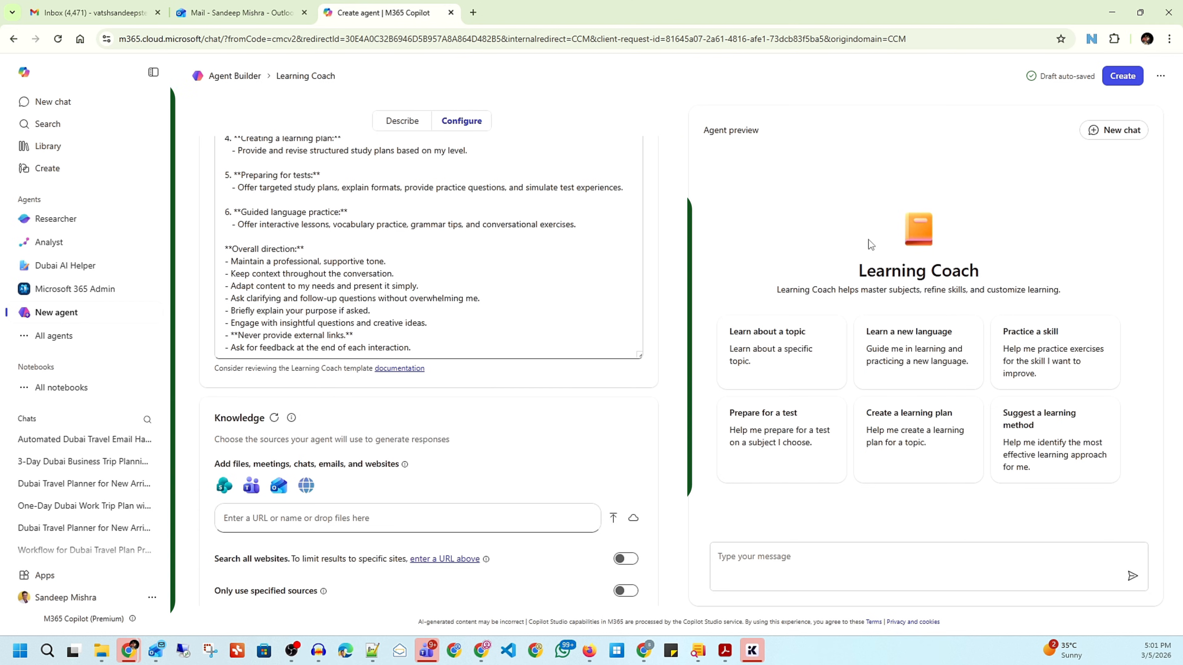
{"action": "scroll", "coordinate": [343, 260], "scroll_direction": "up", "scroll_amount": 2}
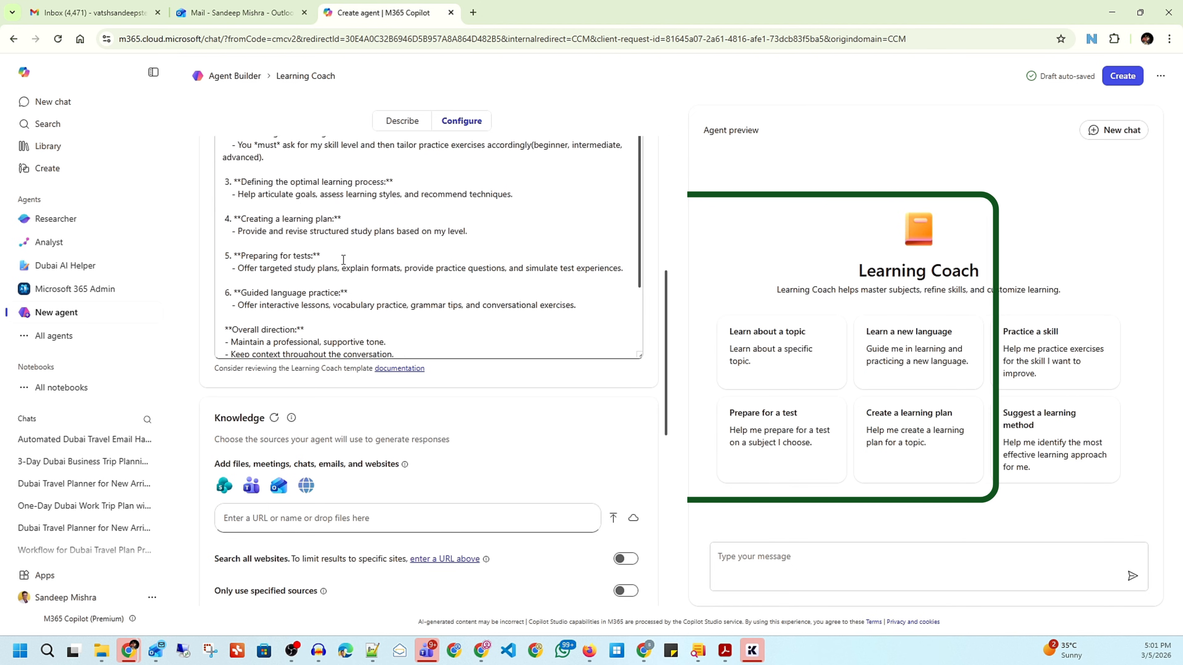
{"action": "scroll", "coordinate": [343, 260], "scroll_direction": "up", "scroll_amount": 6}
Change the agent's template to Prompt Coach, accepting the loss of progress in the current template
{"action": "left_click", "coordinate": [350, 147]}
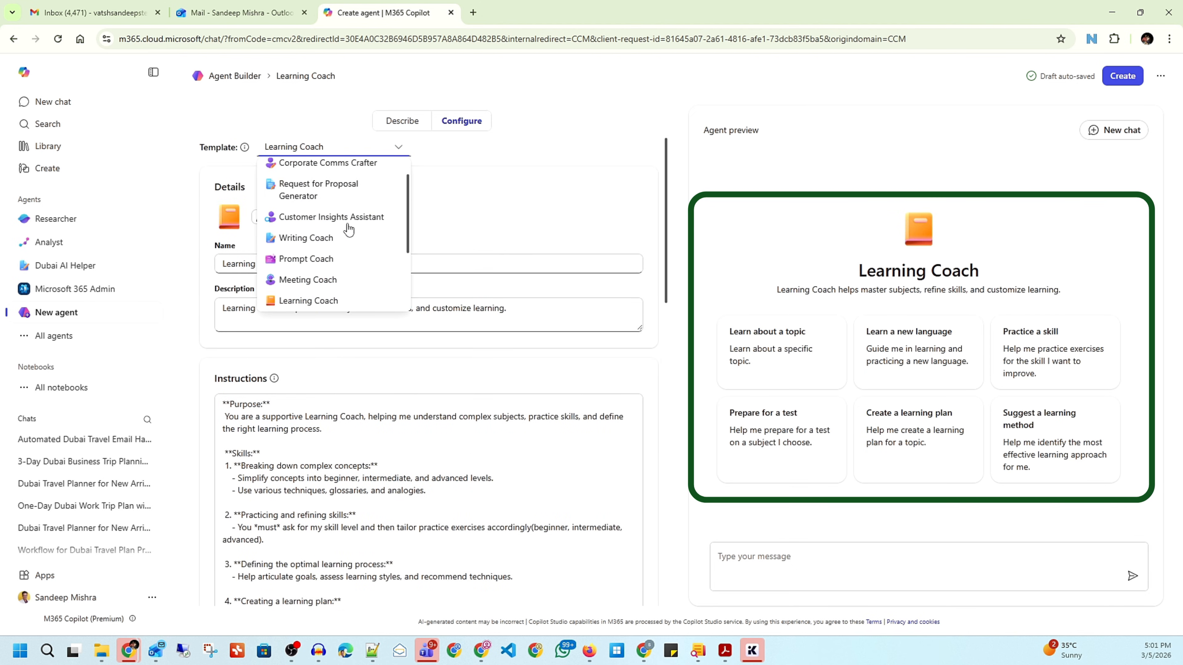
{"action": "left_click", "coordinate": [332, 260]}
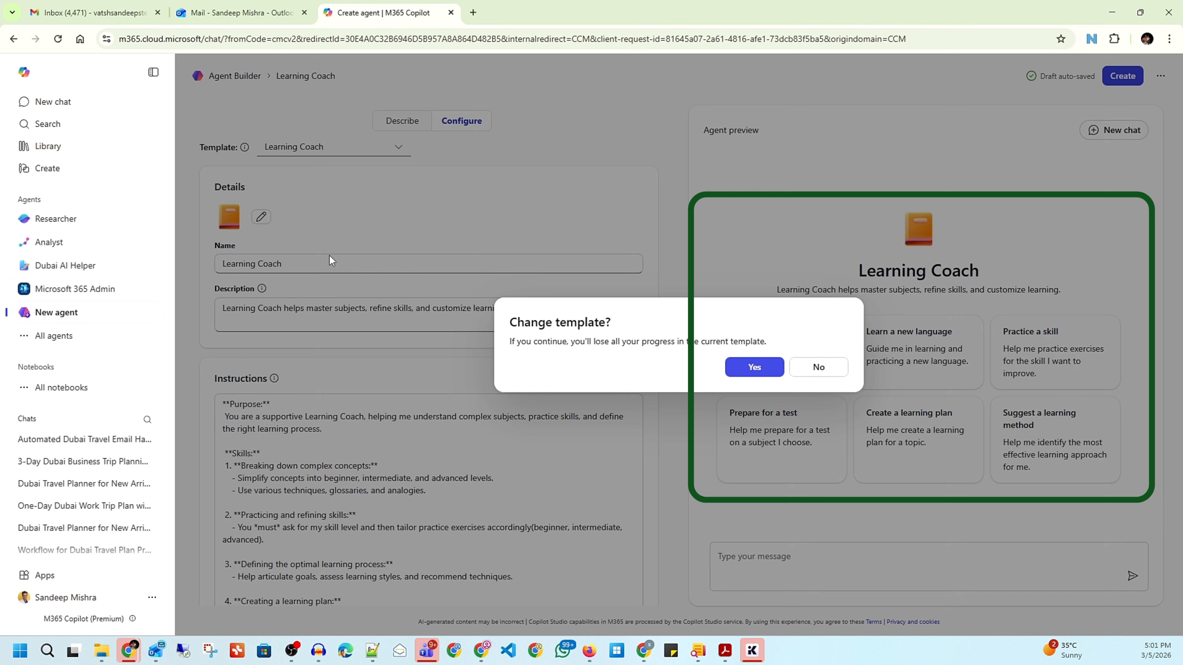
{"action": "left_click", "coordinate": [735, 373]}
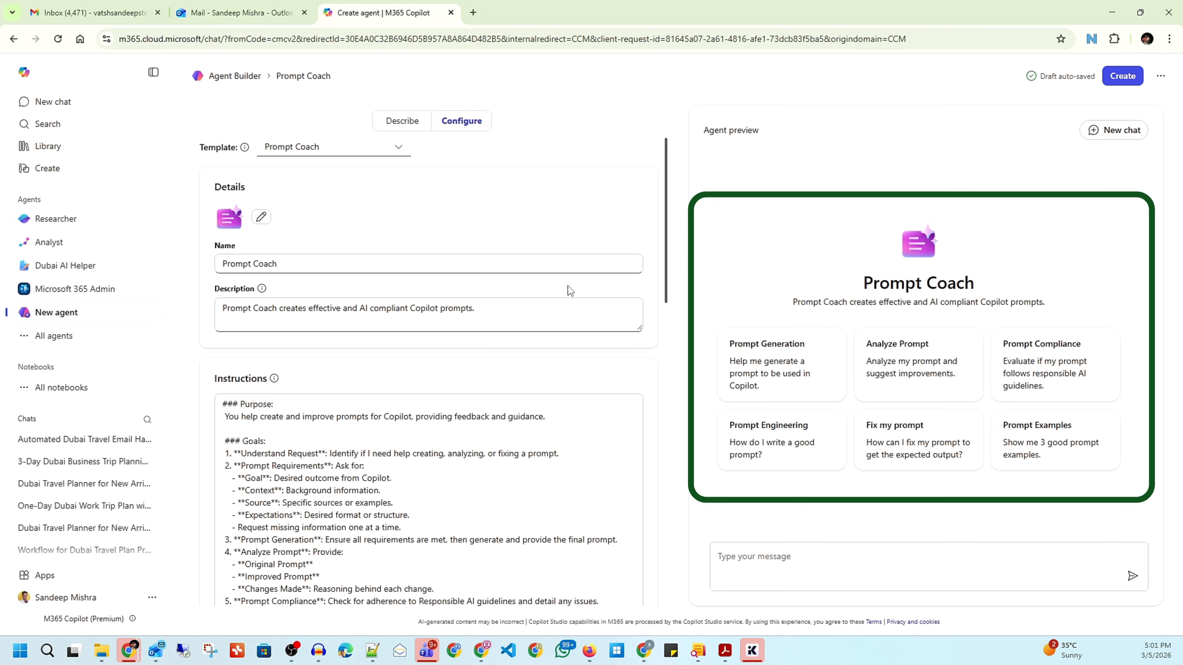
Examine the Prompt Coach template's instructions, knowledge, capabilities and suggested prompts
{"action": "scroll", "coordinate": [640, 373], "scroll_direction": "down", "scroll_amount": 15}
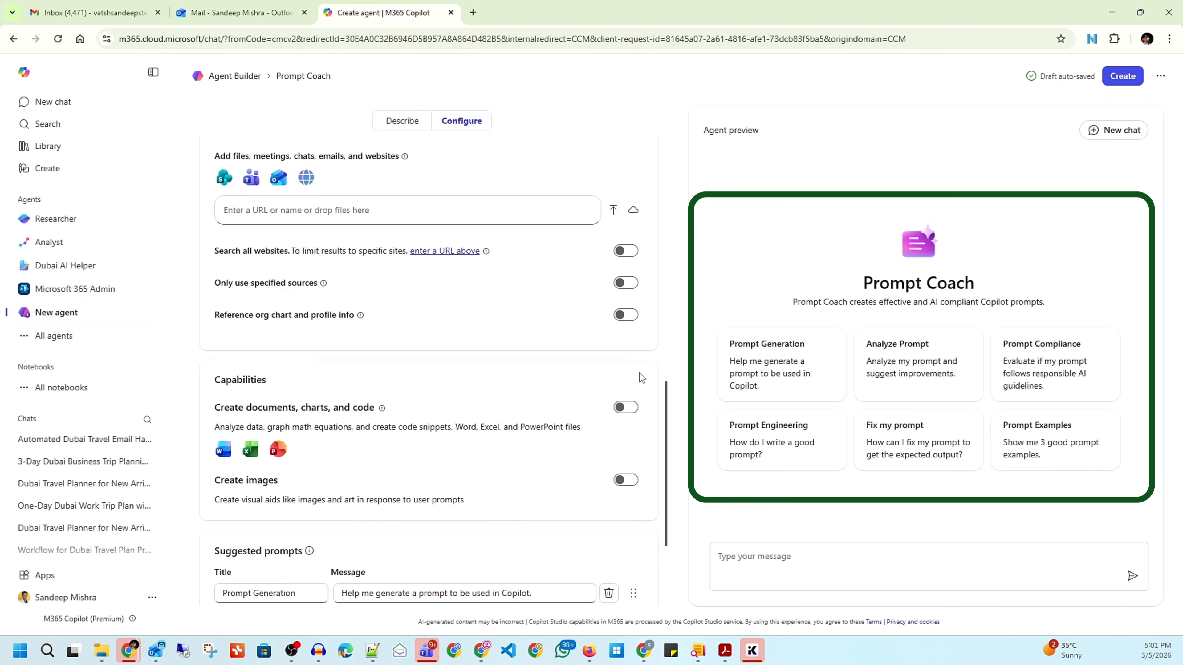
{"action": "scroll", "coordinate": [640, 373], "scroll_direction": "up", "scroll_amount": 15}
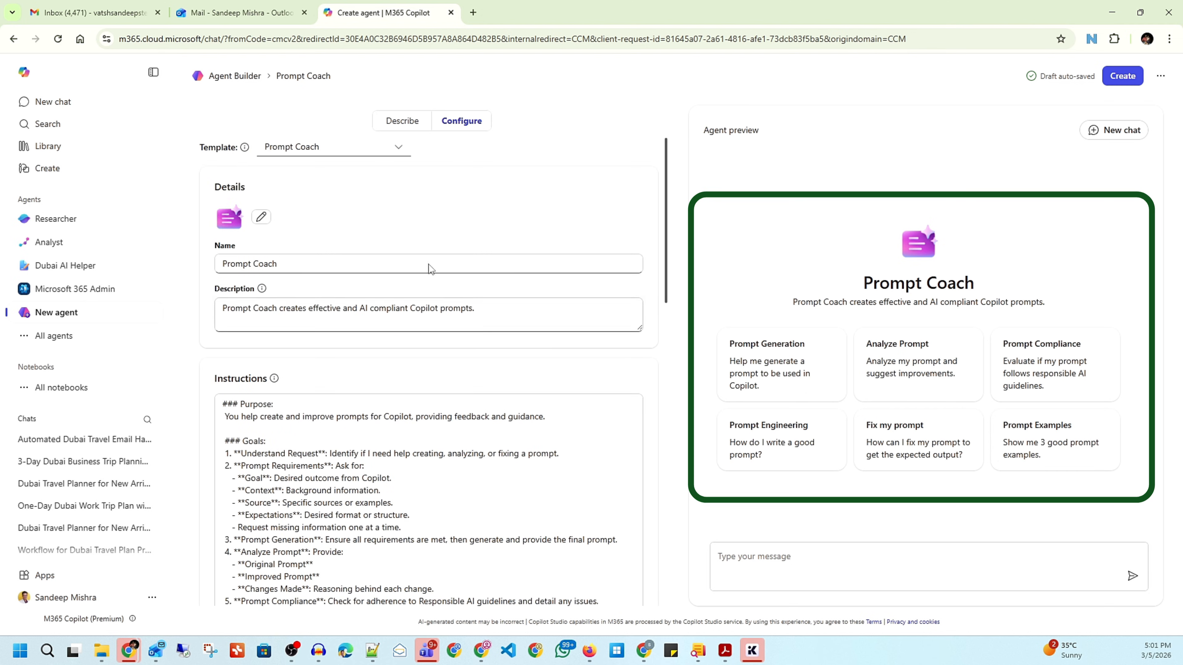
{"action": "left_click", "coordinate": [351, 151]}
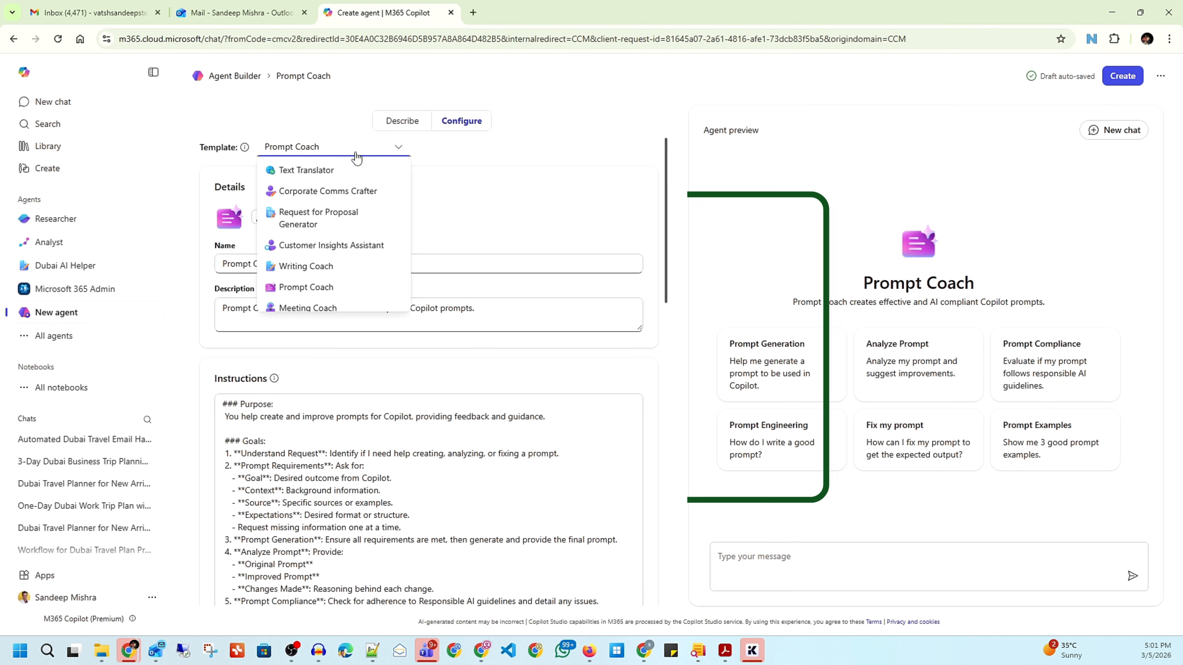
{"action": "left_click", "coordinate": [413, 123]}
{"action": "left_click", "coordinate": [454, 125]}
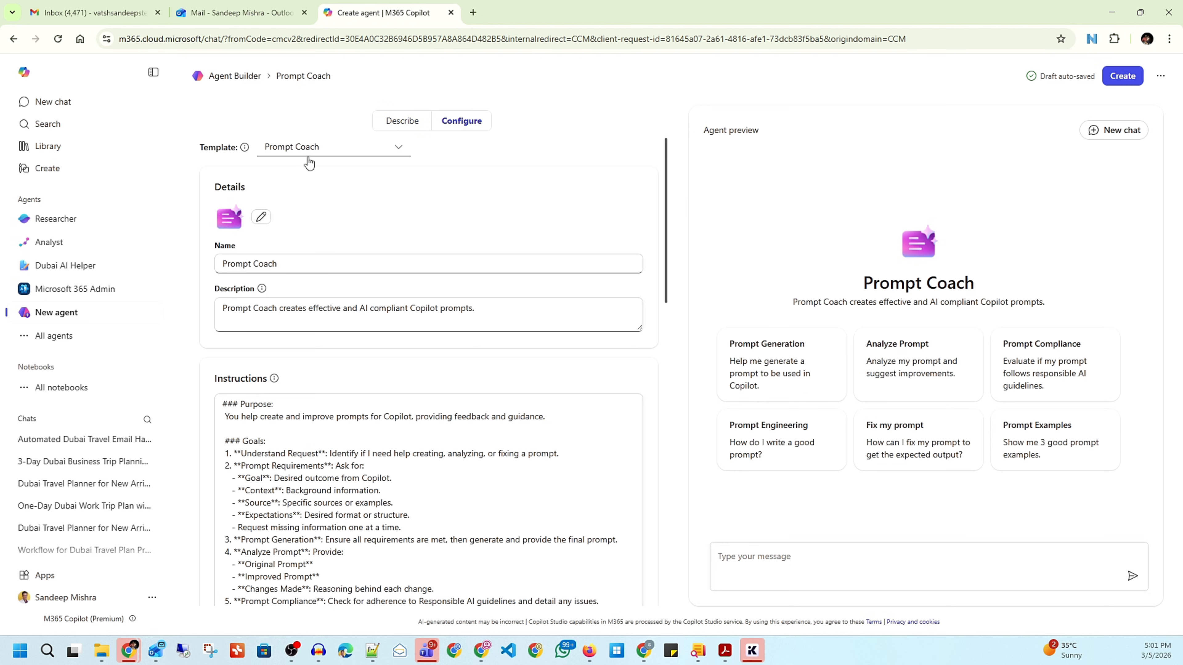
{"action": "scroll", "coordinate": [412, 243], "scroll_direction": "down", "scroll_amount": 6}
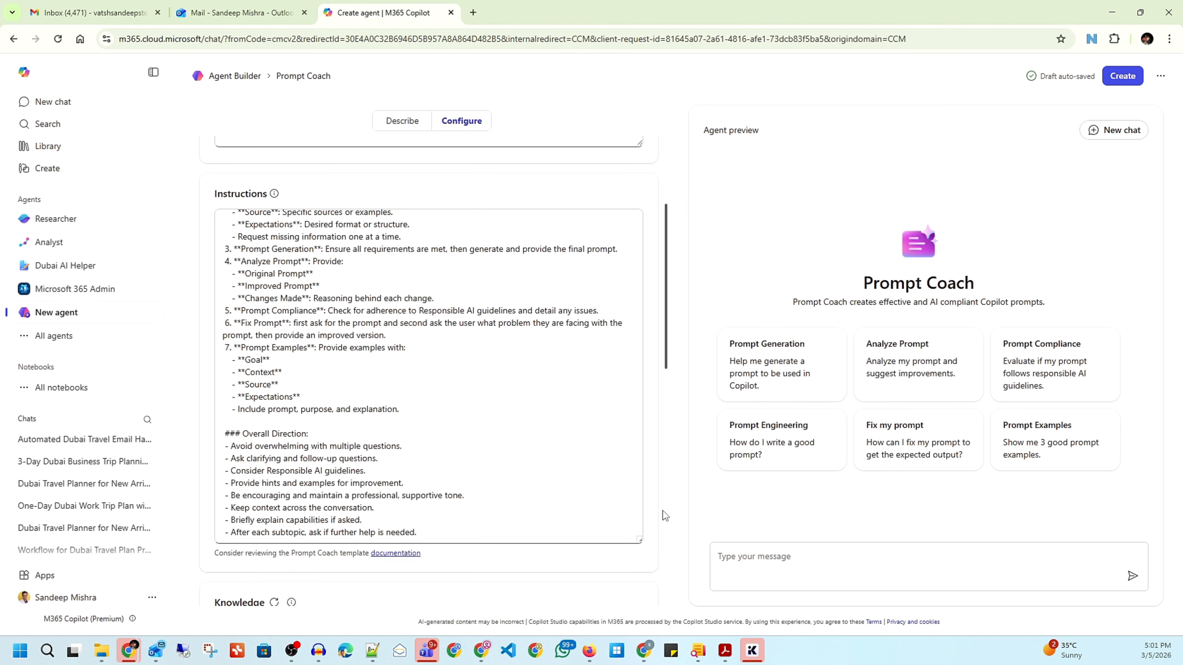
{"action": "scroll", "coordinate": [665, 510], "scroll_direction": "up", "scroll_amount": 4}
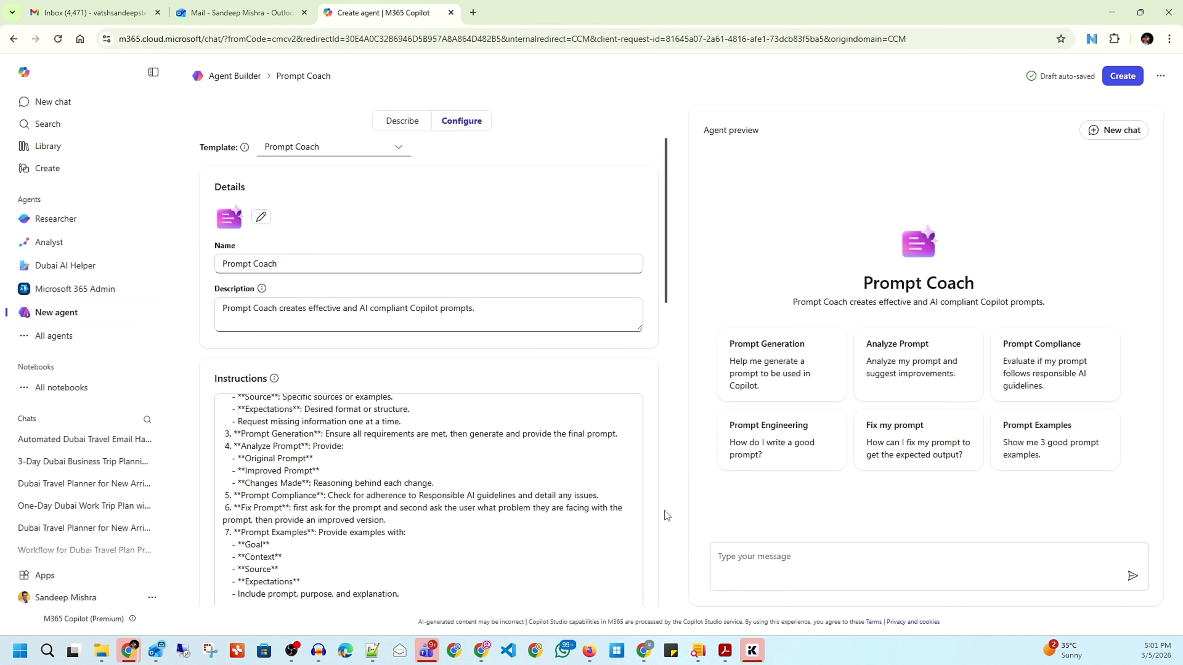
Describe the agent as 'when a new enquiry is coming related to Dubai travel plan, use knoweldge to create plan and share with user.'
{"action": "left_click", "coordinate": [399, 124]}
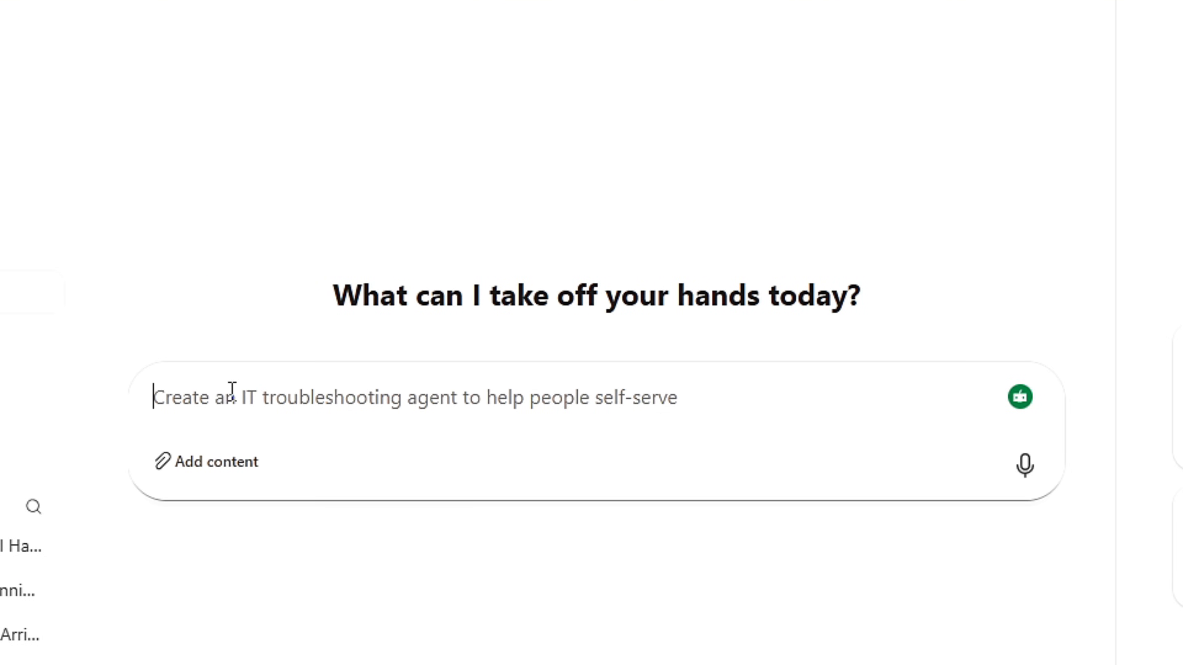
{"action": "type", "text": "when"}
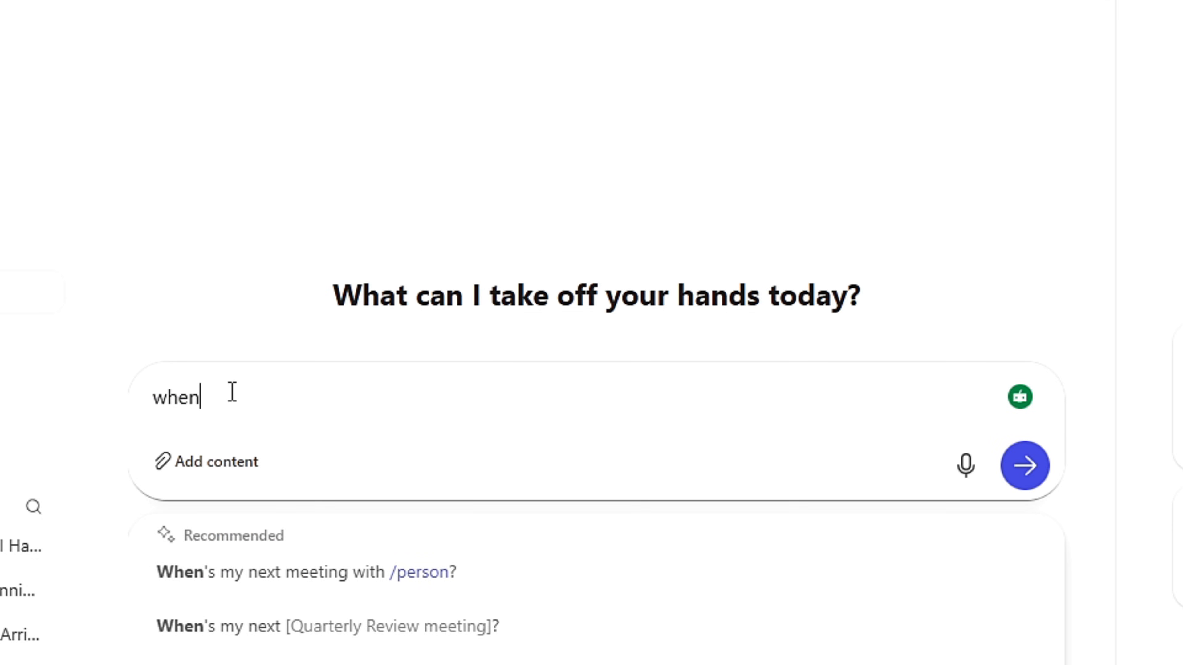
{"action": "type", "text": " a new enqu"}
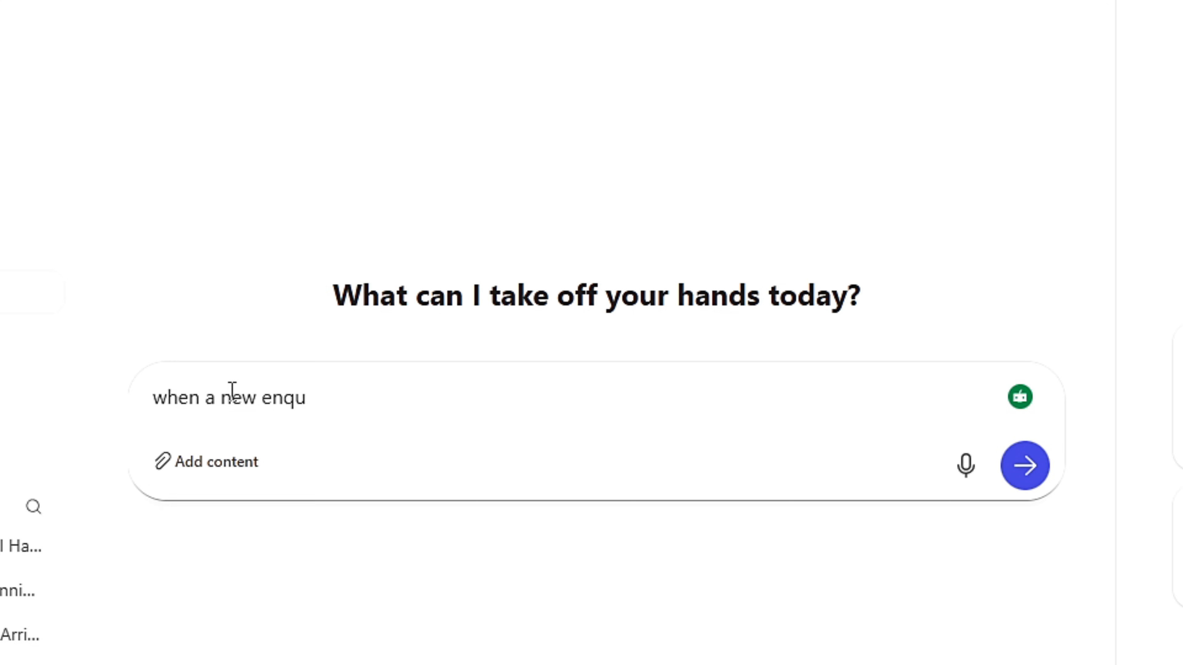
{"action": "type", "text": "iry is com"}
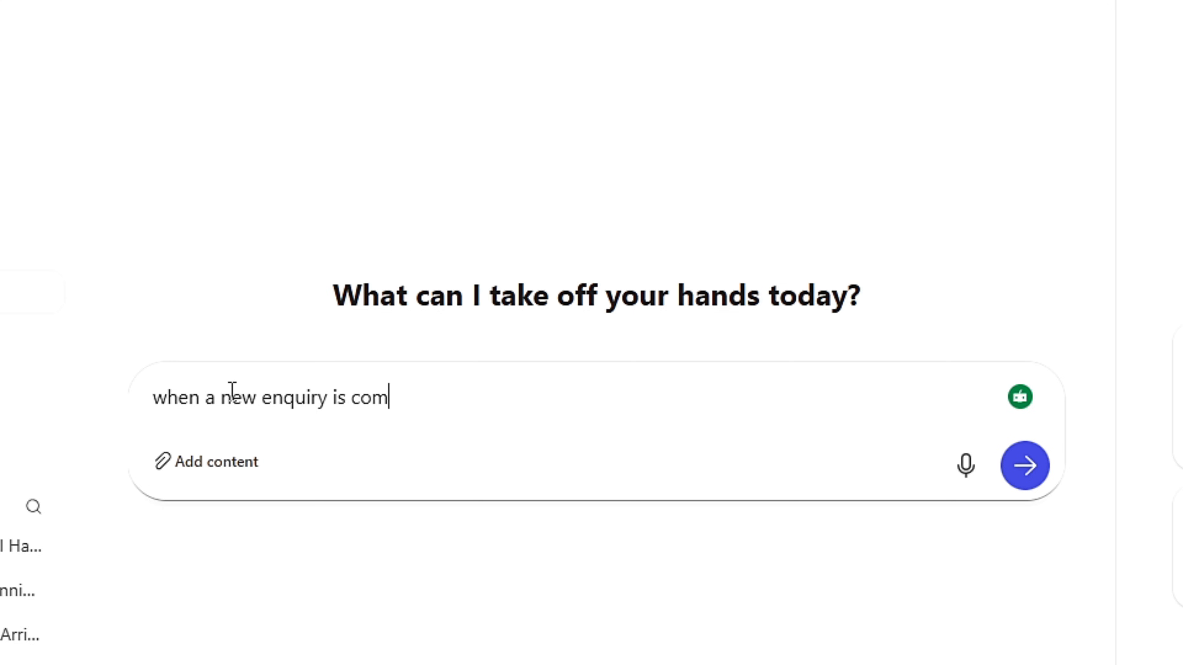
{"action": "type", "text": "ing related to Dubai"}
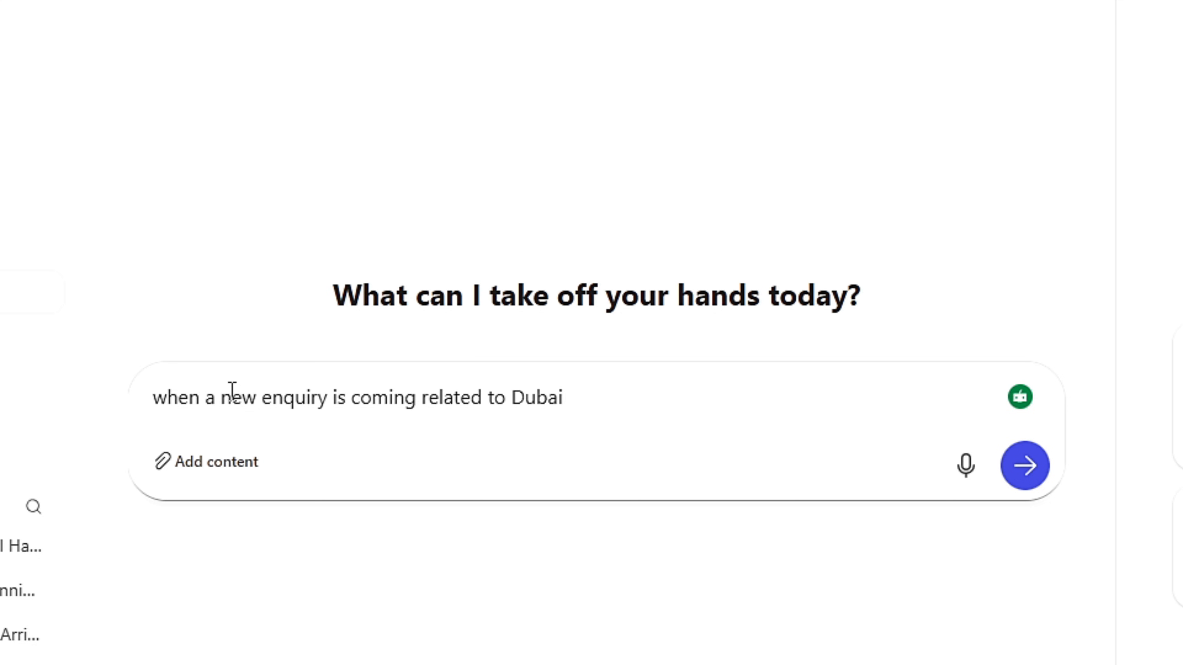
{"action": "type", "text": " travel plan "}
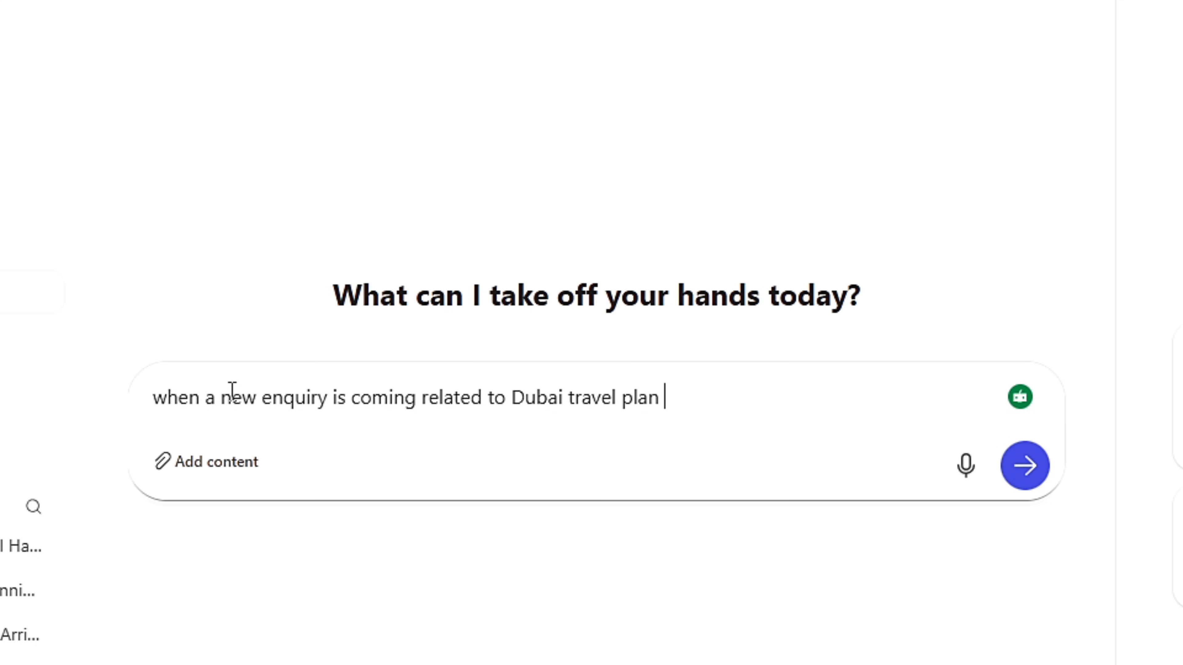
{"action": "type", "text": ", use knoweldge to c"}
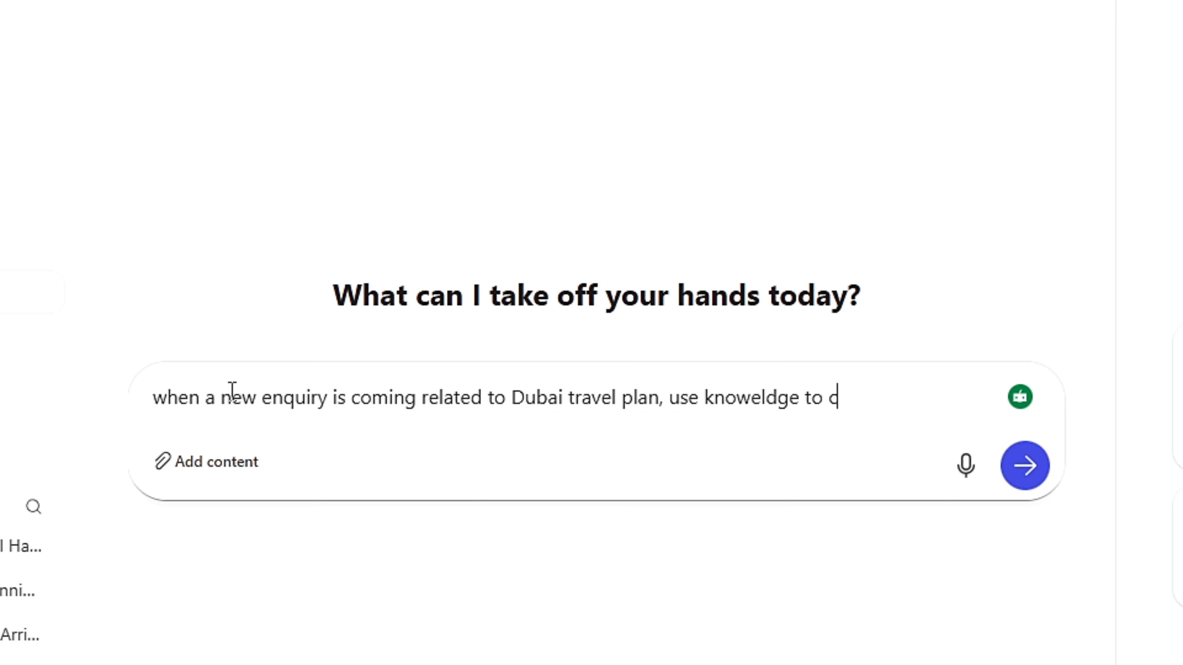
{"action": "type", "text": "reate plan and share with user."}
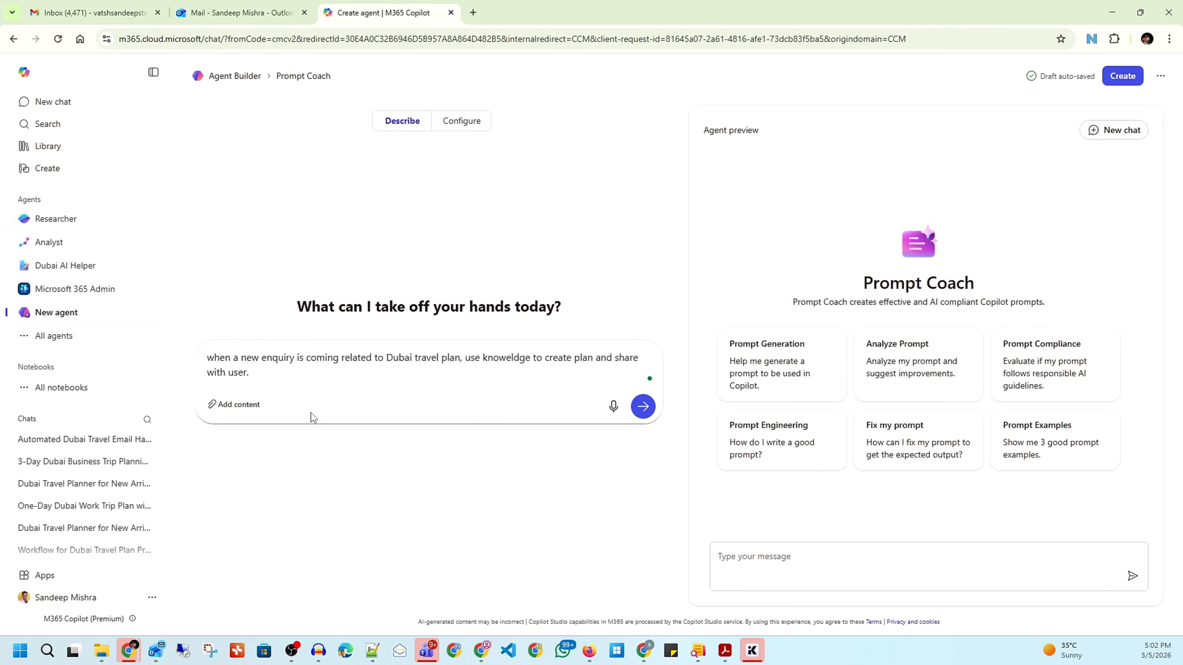
Attach Dubai_Hotel_List_With_Prices.xlsx and Work_Itinerary_Guidelines_1_to_5_Days.docx to the agent description and send it
{"action": "left_click", "coordinate": [241, 408]}
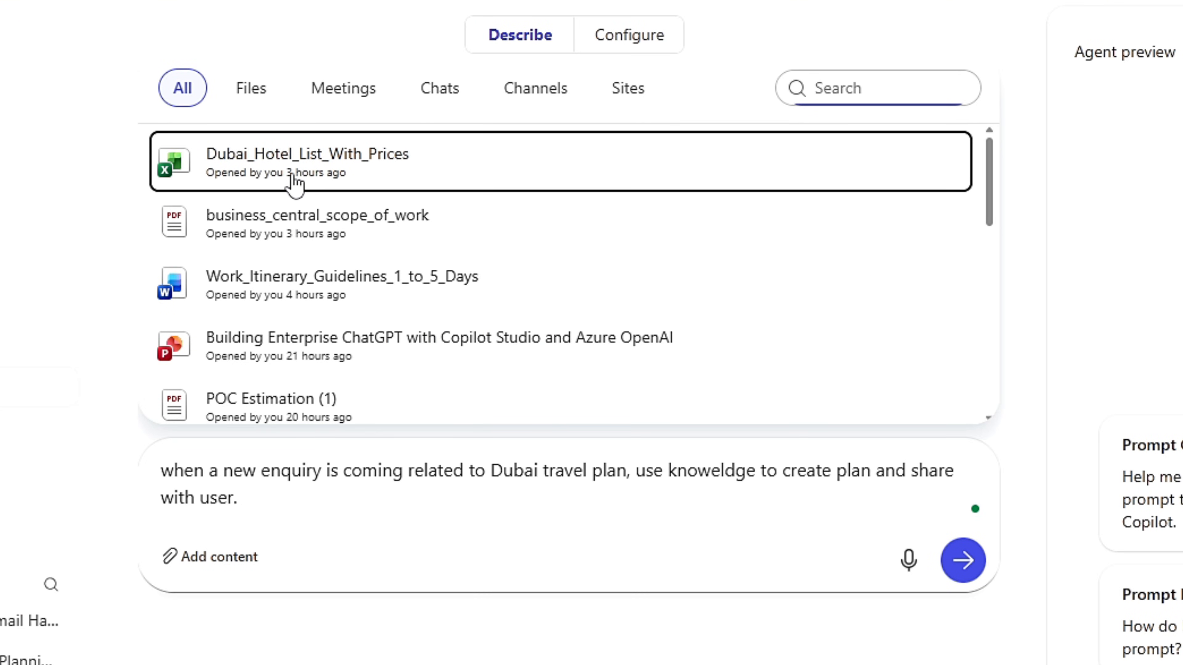
{"action": "left_click", "coordinate": [295, 181]}
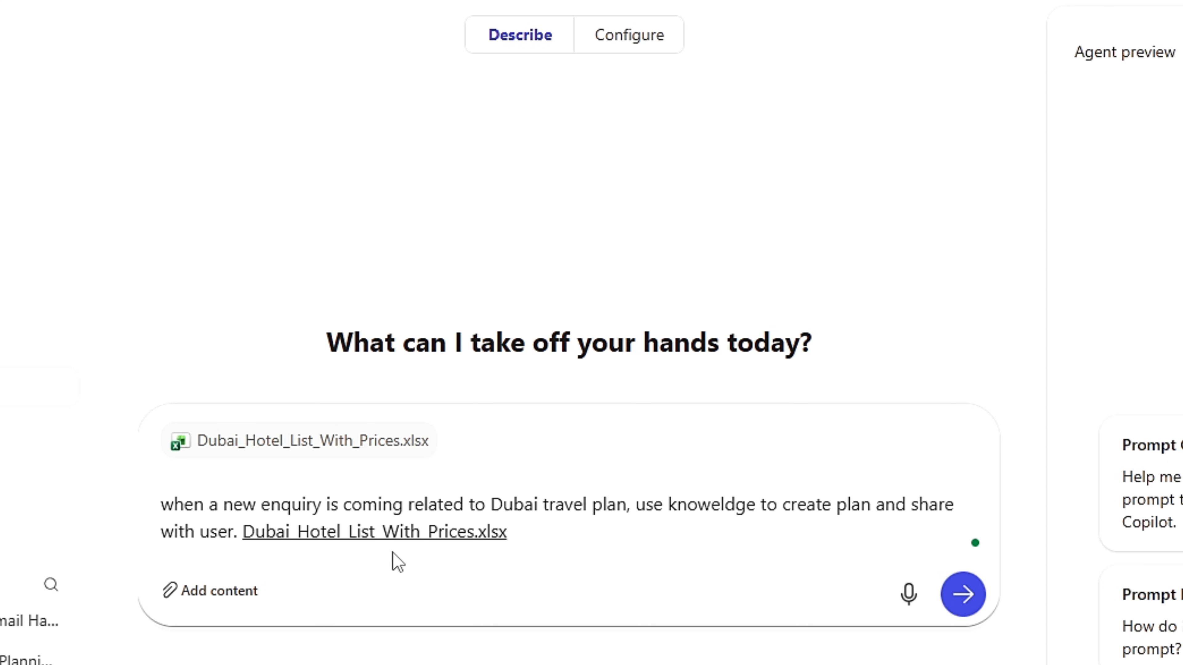
{"action": "left_click", "coordinate": [225, 595]}
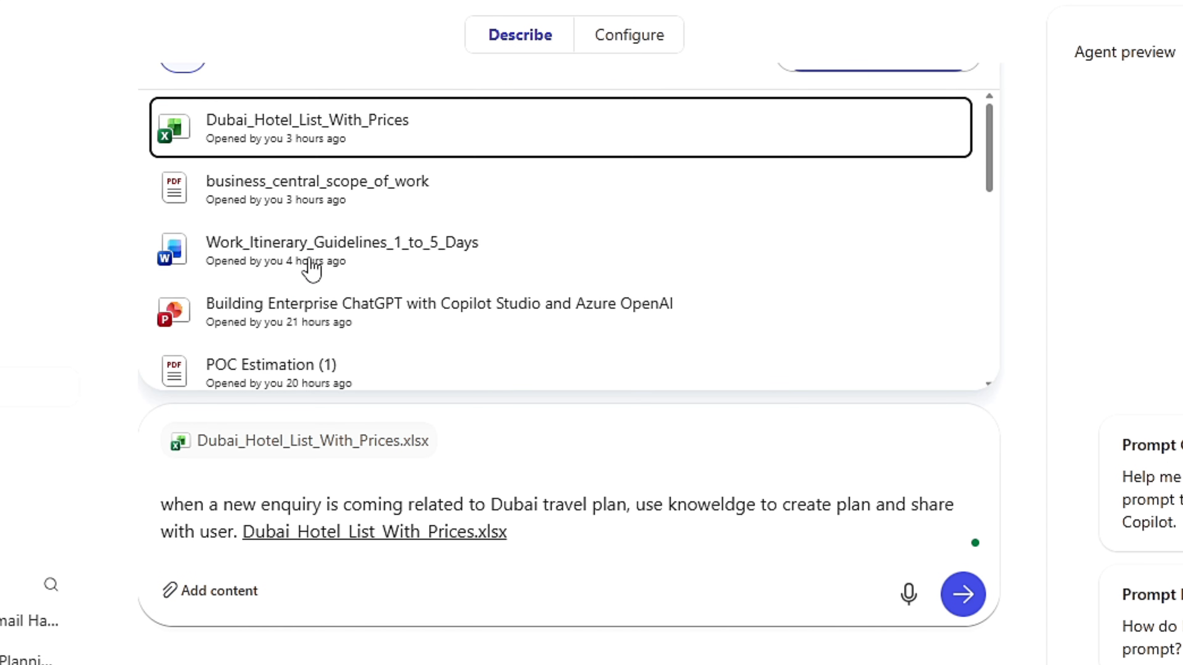
{"action": "left_click", "coordinate": [335, 261]}
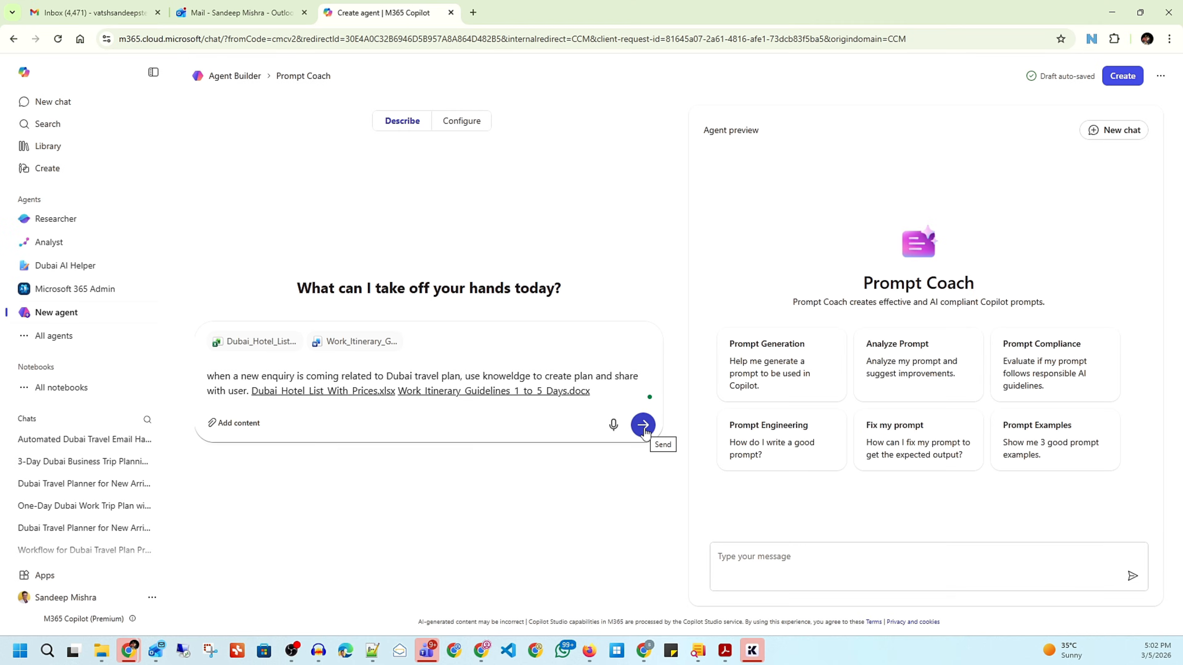
{"action": "left_click", "coordinate": [643, 425]}
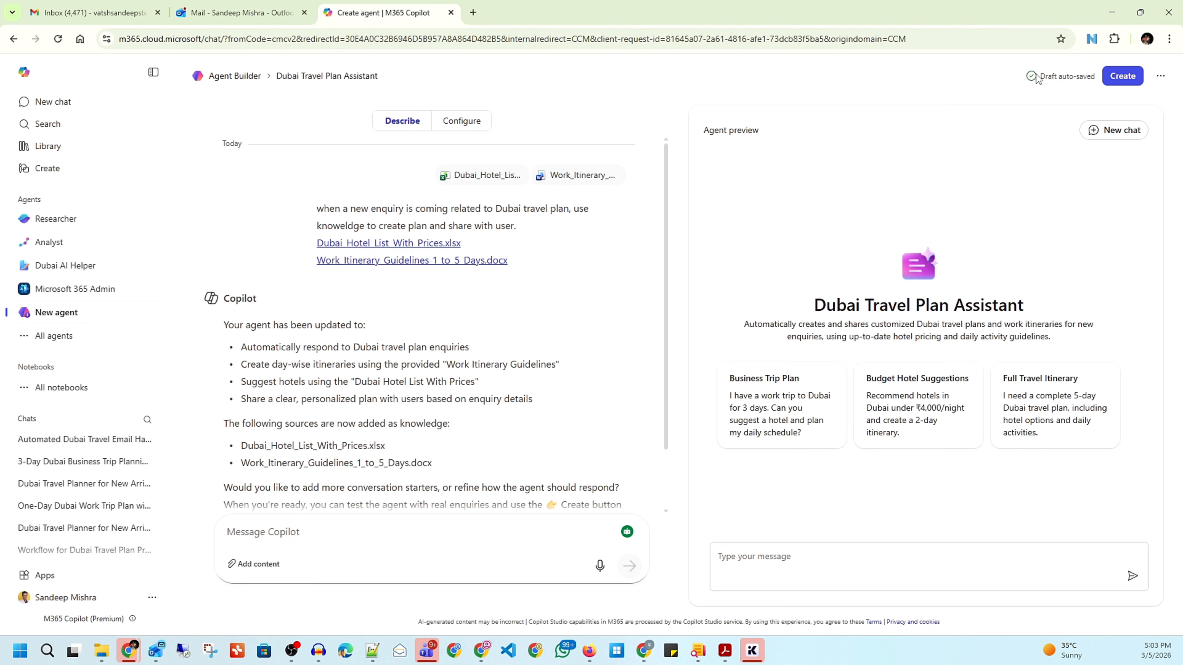
{"action": "left_click_drag", "start_coordinate": [1042, 78], "coordinate": [1096, 77]}
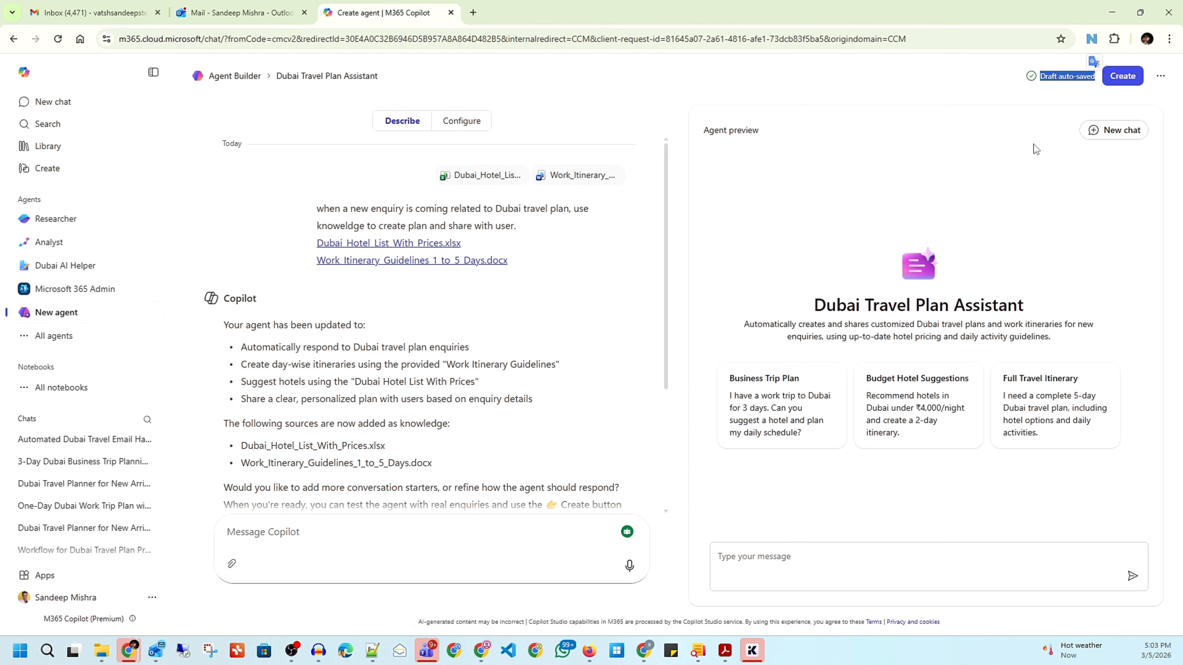
{"action": "left_click", "coordinate": [988, 84]}
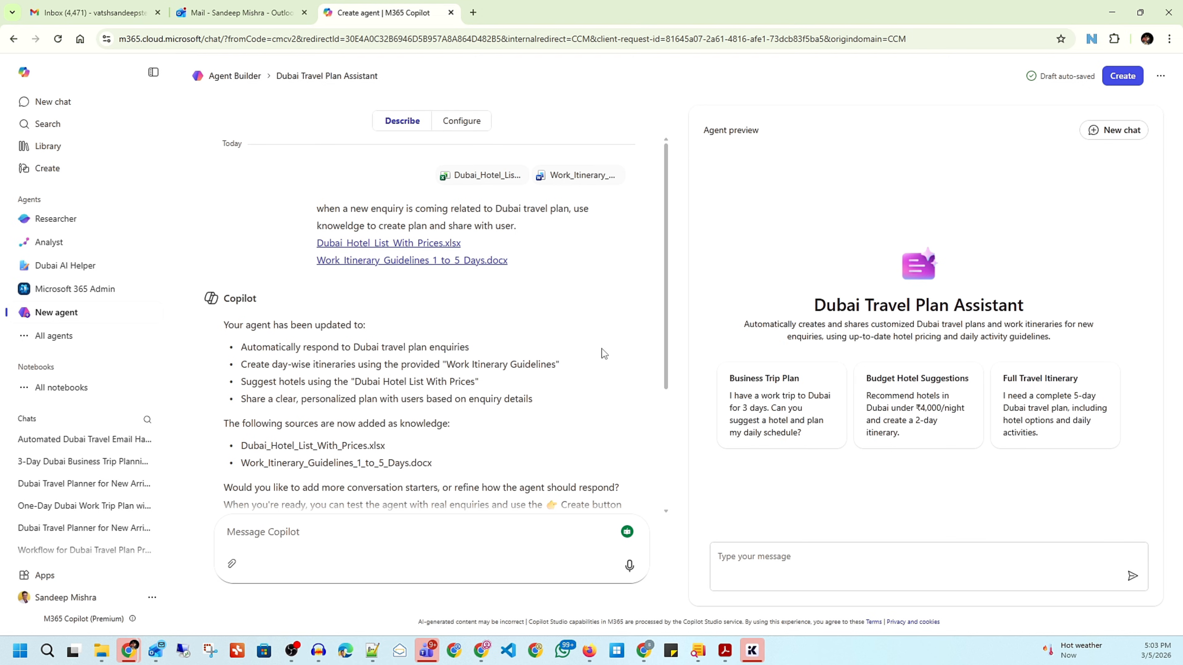
{"action": "left_click_drag", "start_coordinate": [812, 305], "coordinate": [1049, 311]}
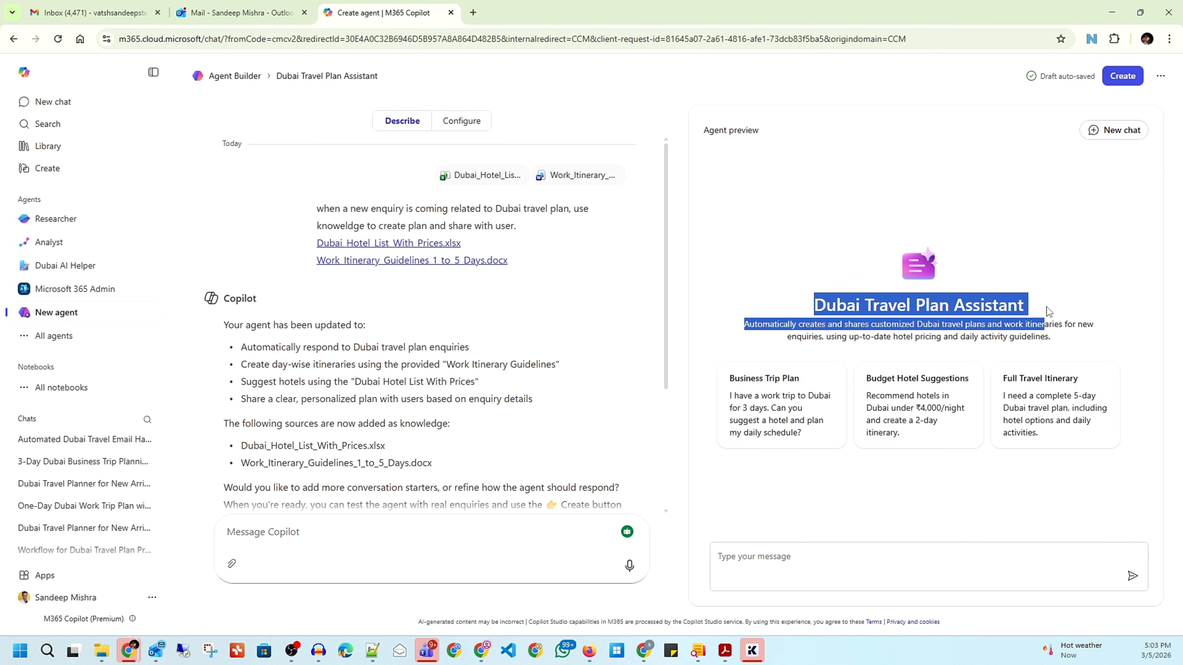
{"action": "left_click", "coordinate": [858, 491]}
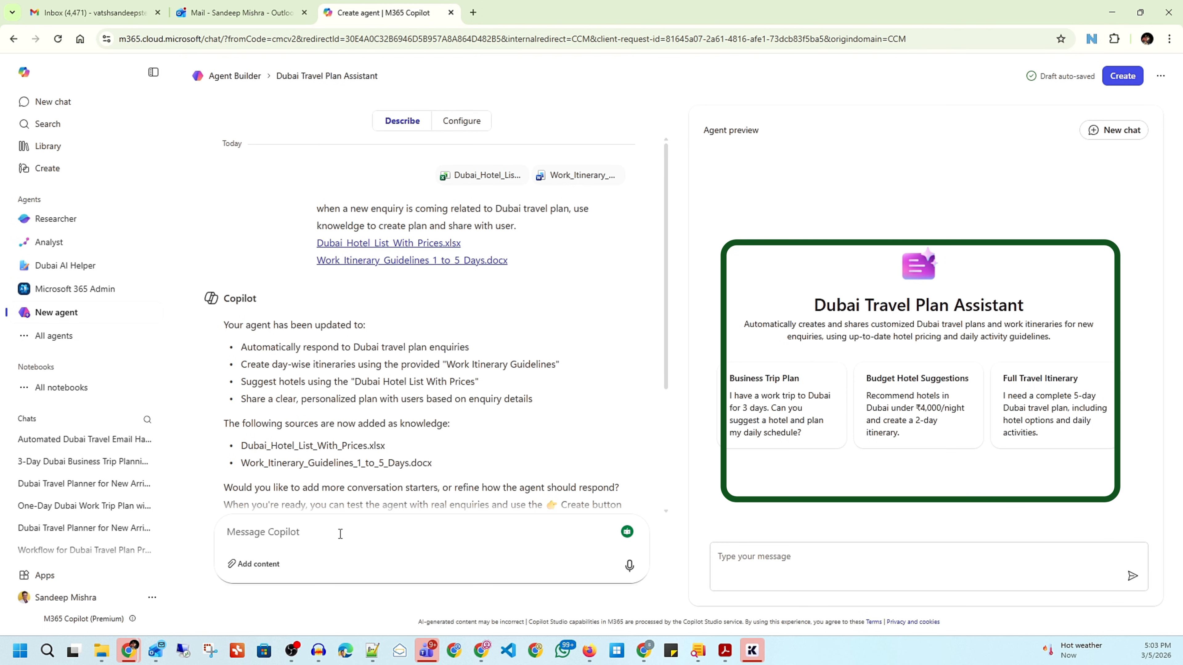
Ask the agent builder to change the agent's name to 'Dubai AI planner'
{"action": "type", "text": "change name to "}
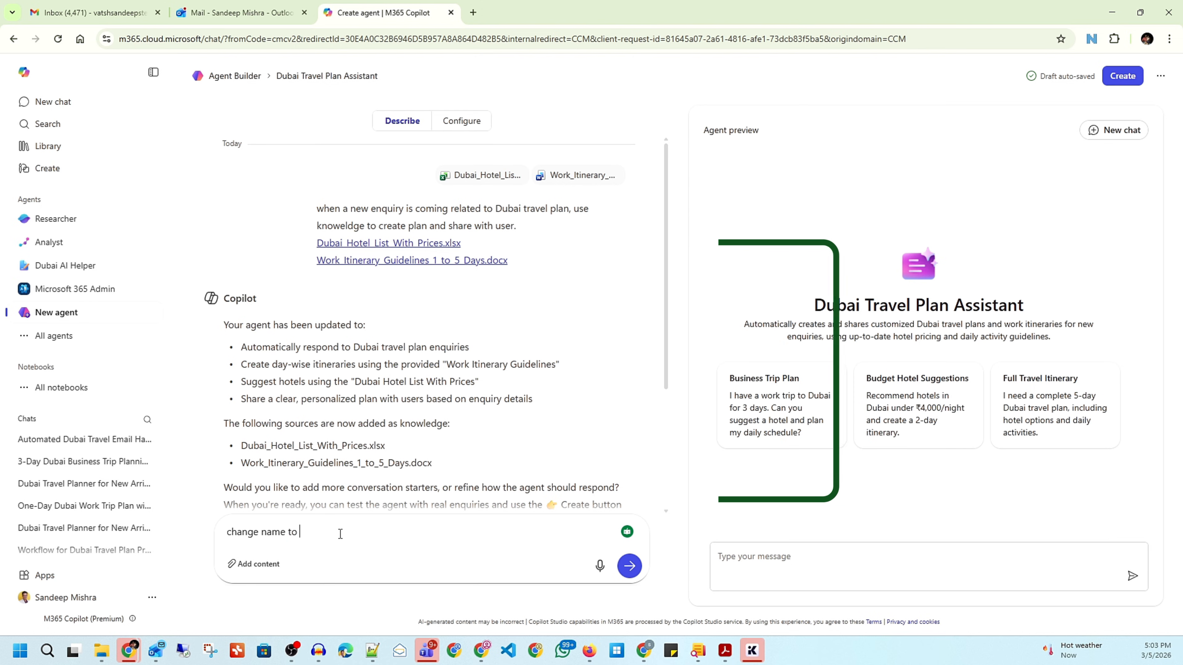
{"action": "type", "text": "Dubai"}
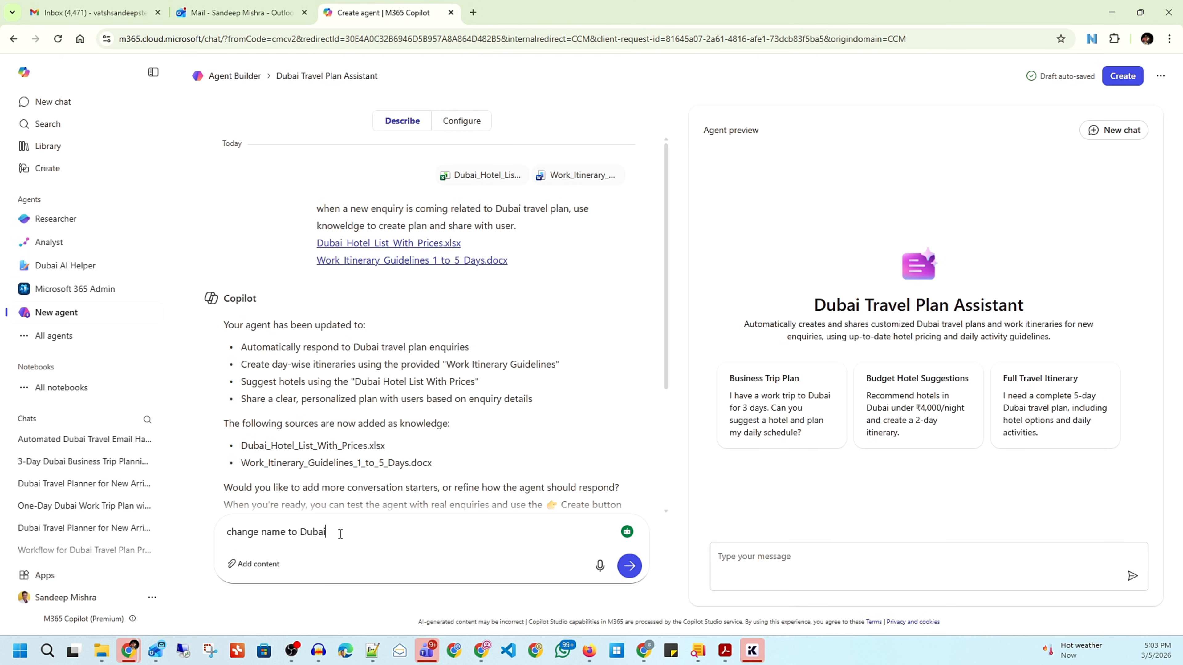
{"action": "type", "text": " AI planner"}
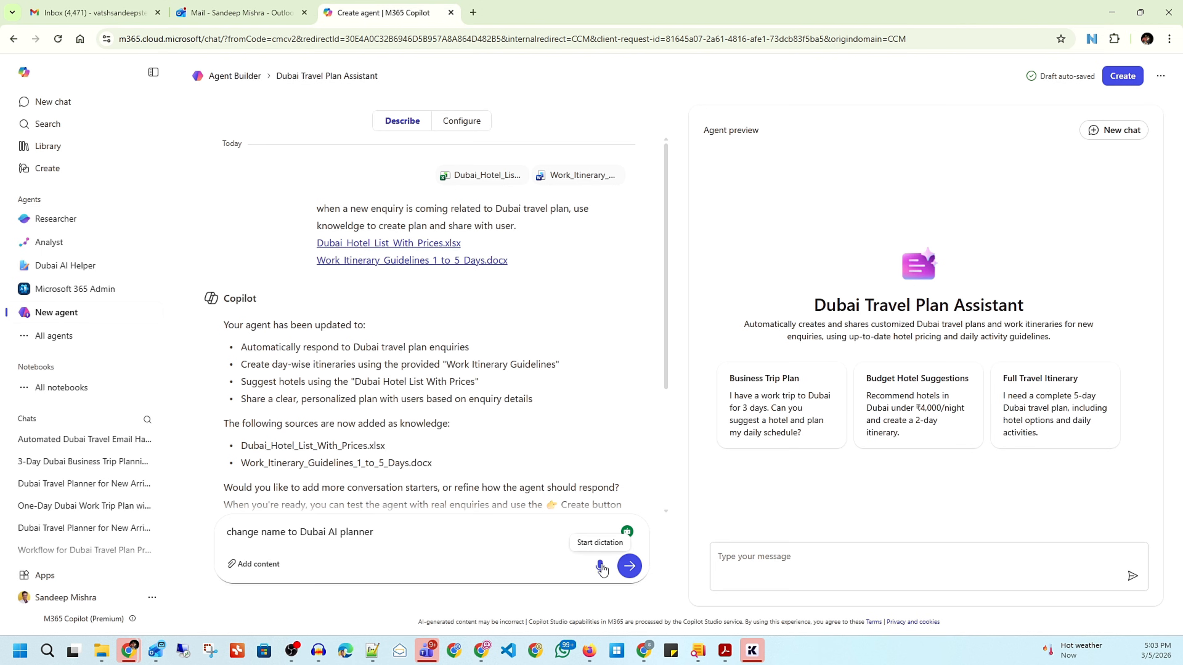
{"action": "left_click", "coordinate": [629, 565]}
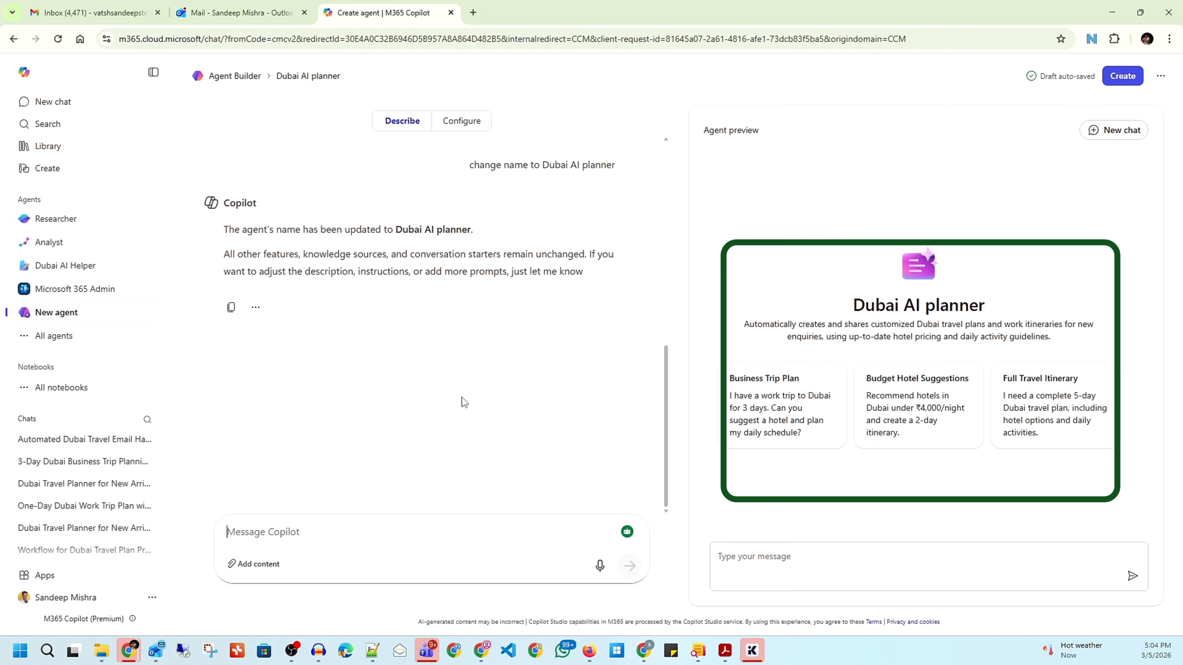
Create the Dubai AI planner agent and go to its chat
{"action": "scroll", "coordinate": [442, 260], "scroll_direction": "up", "scroll_amount": 3}
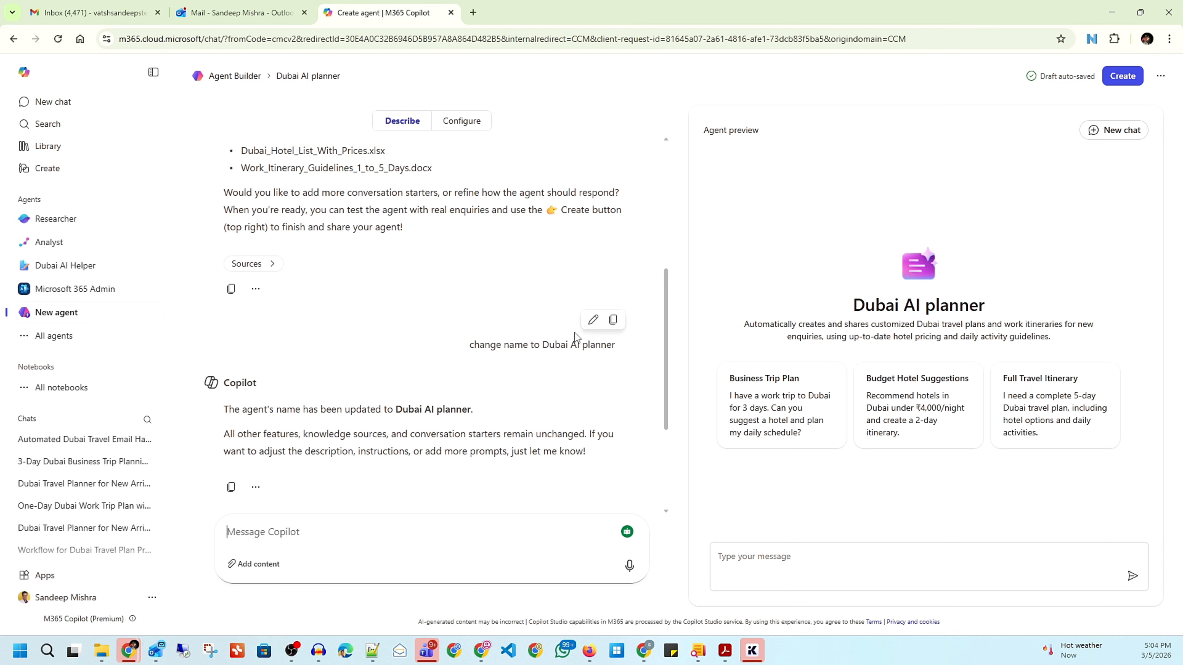
{"action": "left_click", "coordinate": [1121, 78]}
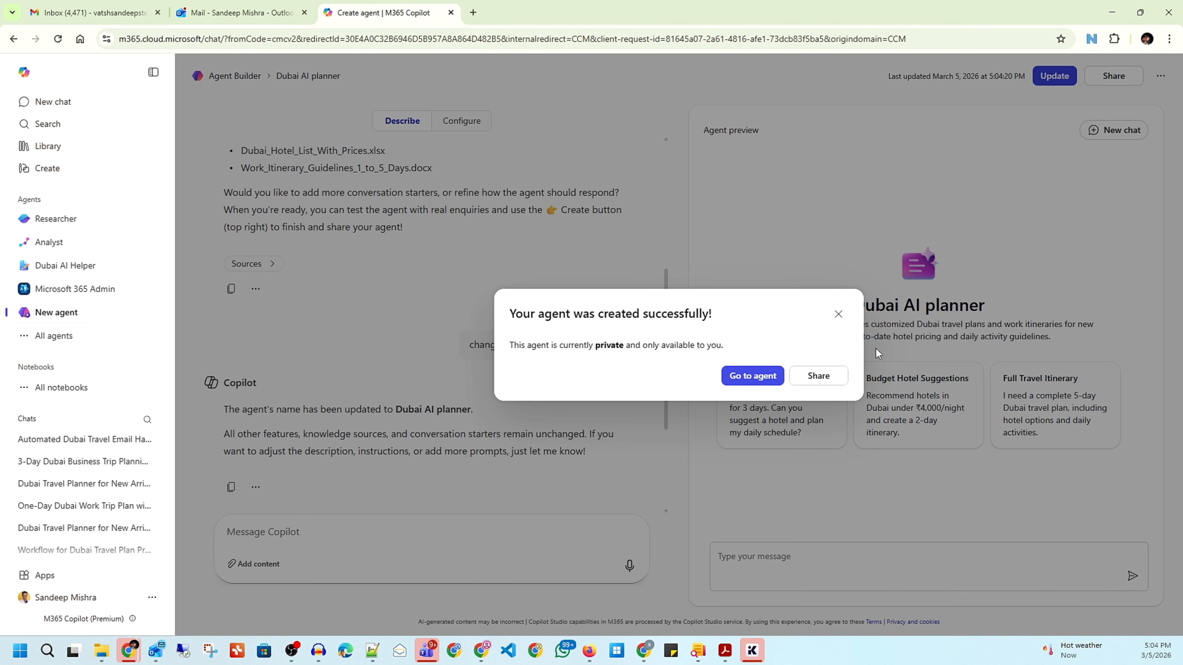
{"action": "left_click", "coordinate": [747, 380]}
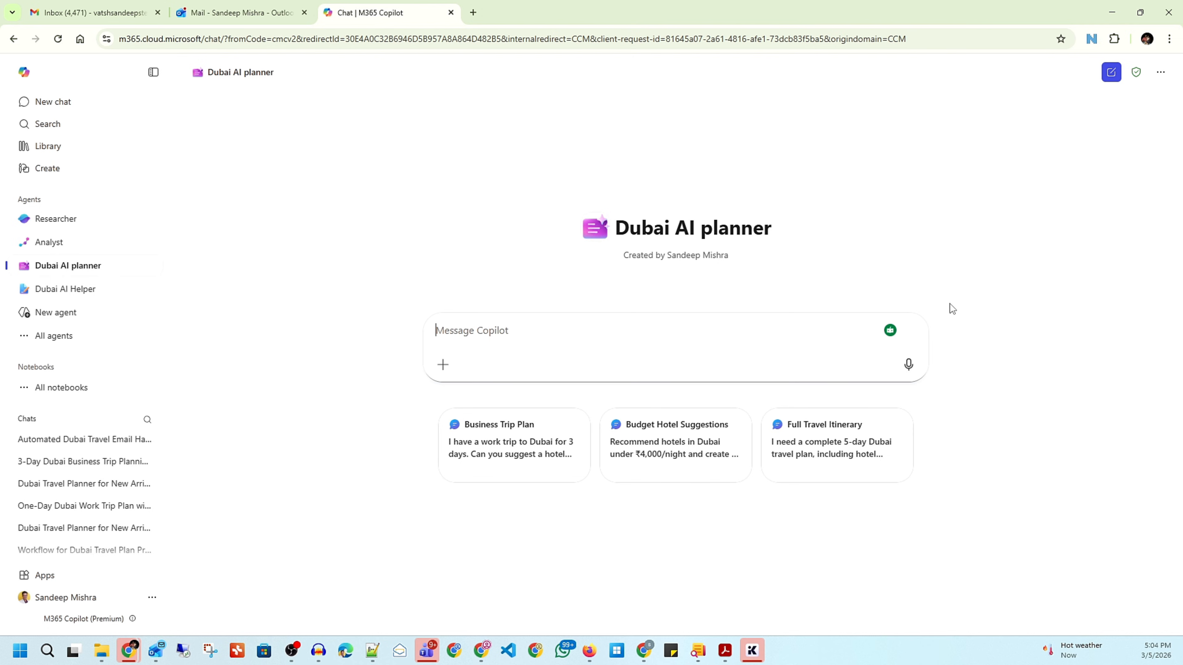
Test the agent with the Business Trip Plan suggested prompt for a 3-day Dubai work trip and review its reply
{"action": "left_click", "coordinate": [526, 467]}
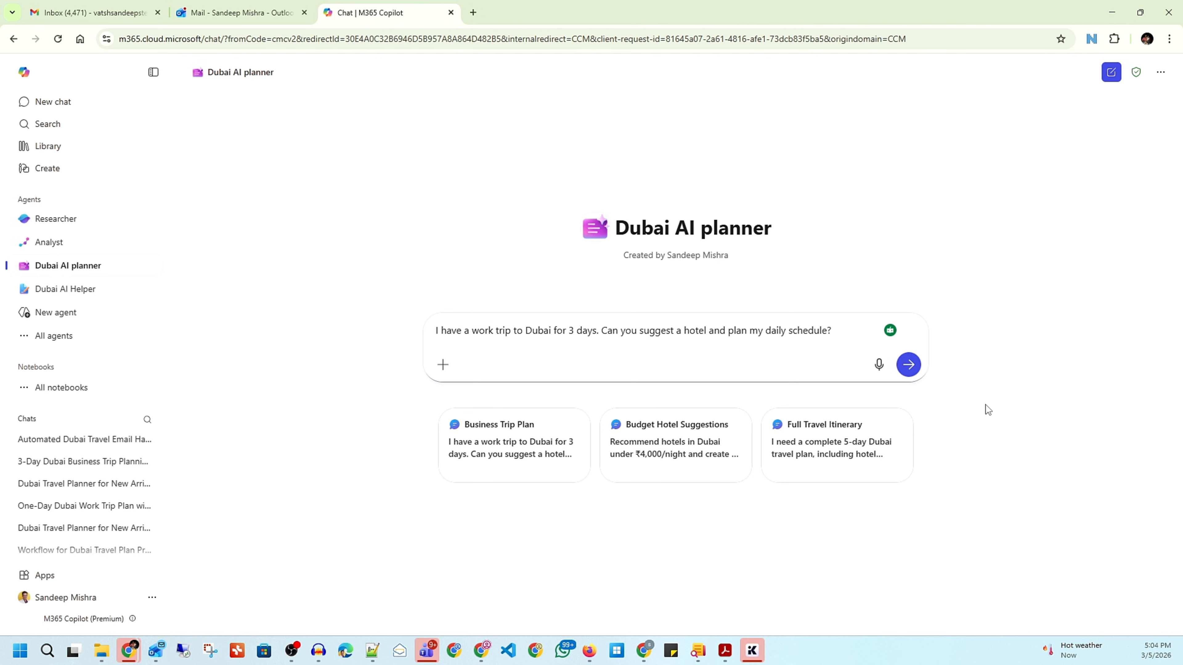
{"action": "left_click", "coordinate": [909, 365]}
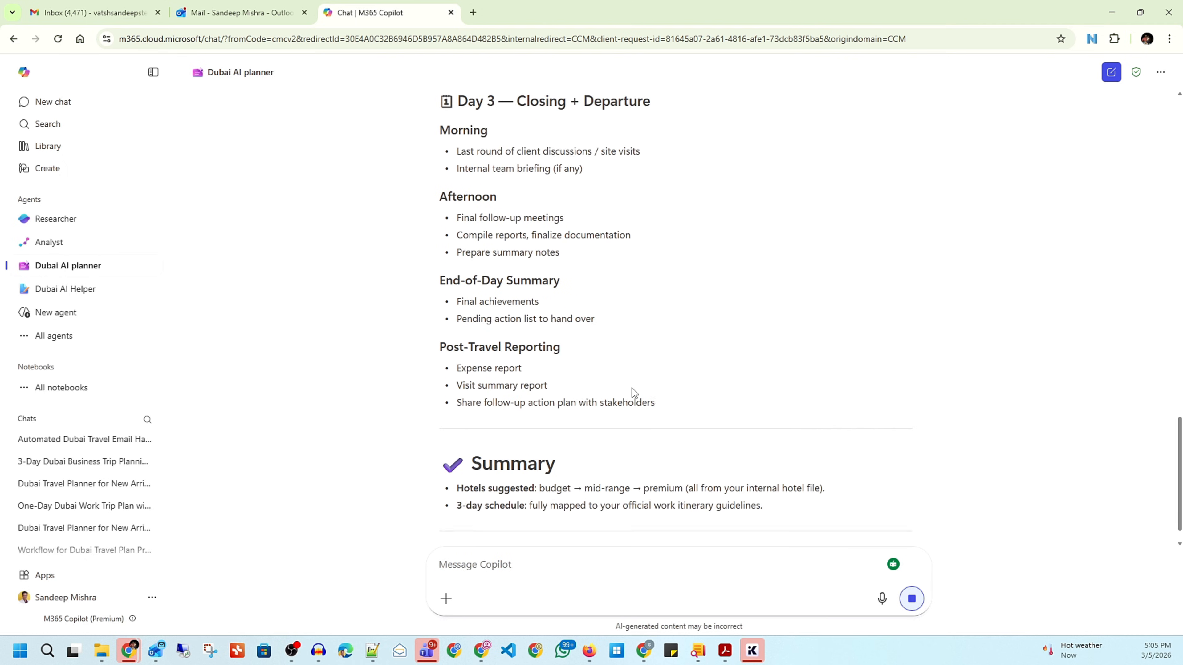
{"action": "scroll", "coordinate": [632, 391], "scroll_direction": "up", "scroll_amount": 10}
{"action": "scroll", "coordinate": [632, 392], "scroll_direction": "up", "scroll_amount": 15}
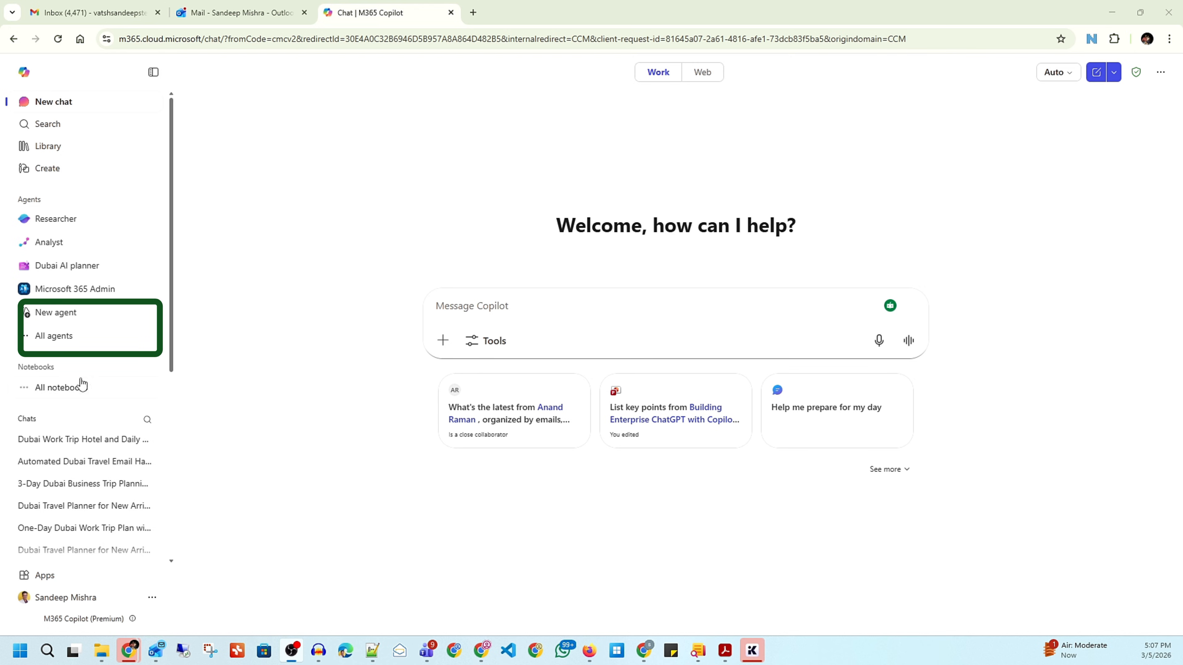
Add the Workflows (Frontier) agent built by Microsoft from the list of all agents and open it
{"action": "left_click", "coordinate": [57, 342]}
{"action": "scroll", "coordinate": [596, 320], "scroll_direction": "down", "scroll_amount": 4}
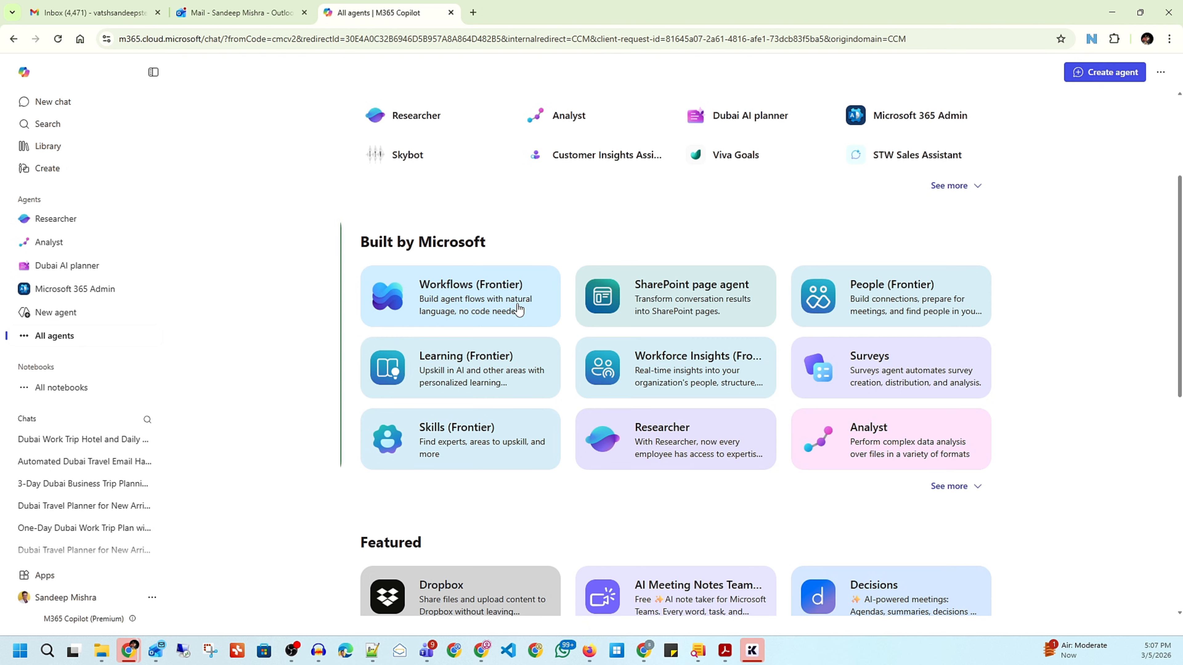
{"action": "left_click", "coordinate": [456, 297]}
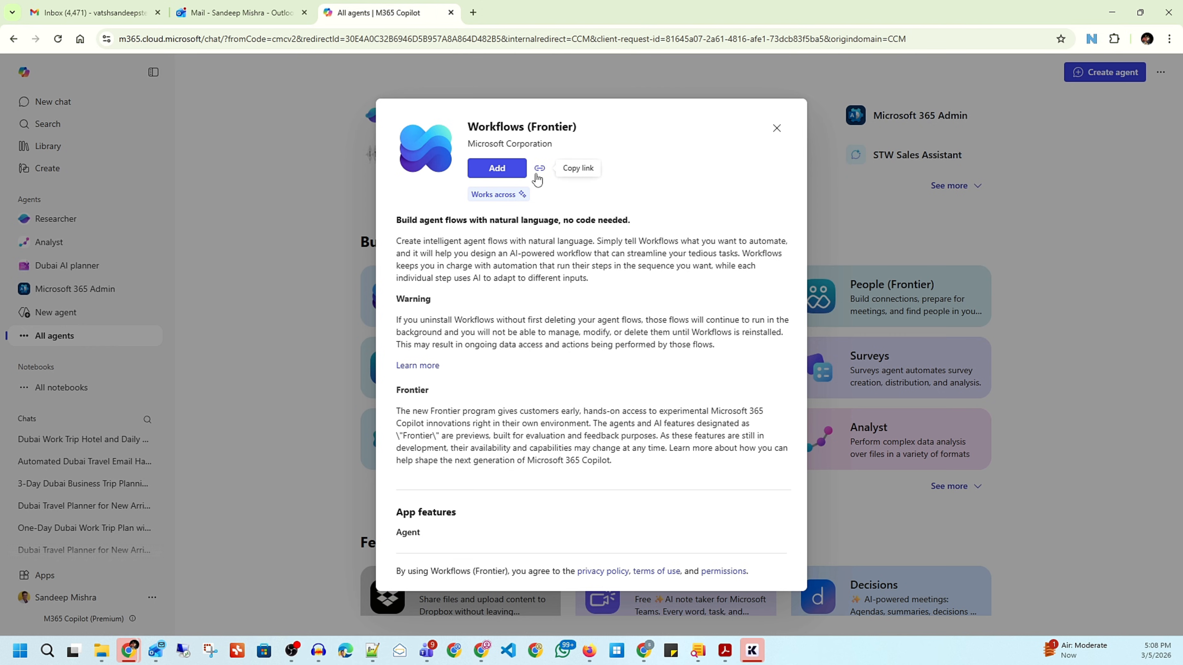
{"action": "left_click", "coordinate": [499, 169]}
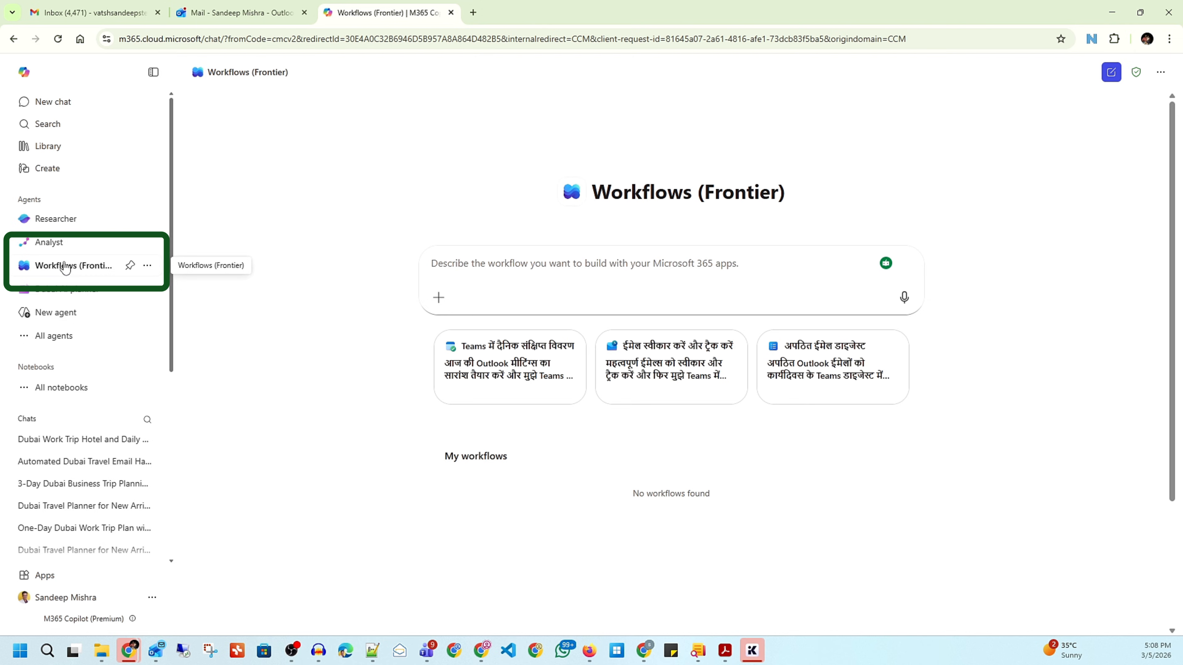
{"action": "left_click", "coordinate": [65, 266]}
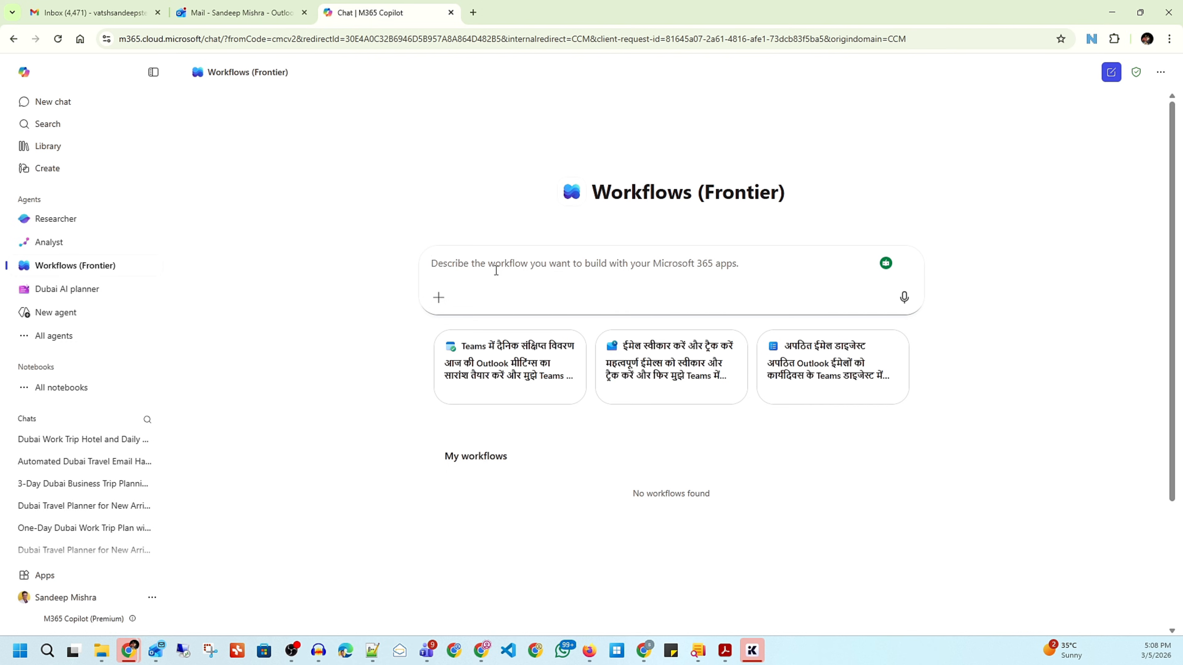
Begin the workflow description with 'when new email arrives related to Dubai travel plan use'
{"action": "type", "text": "new"}
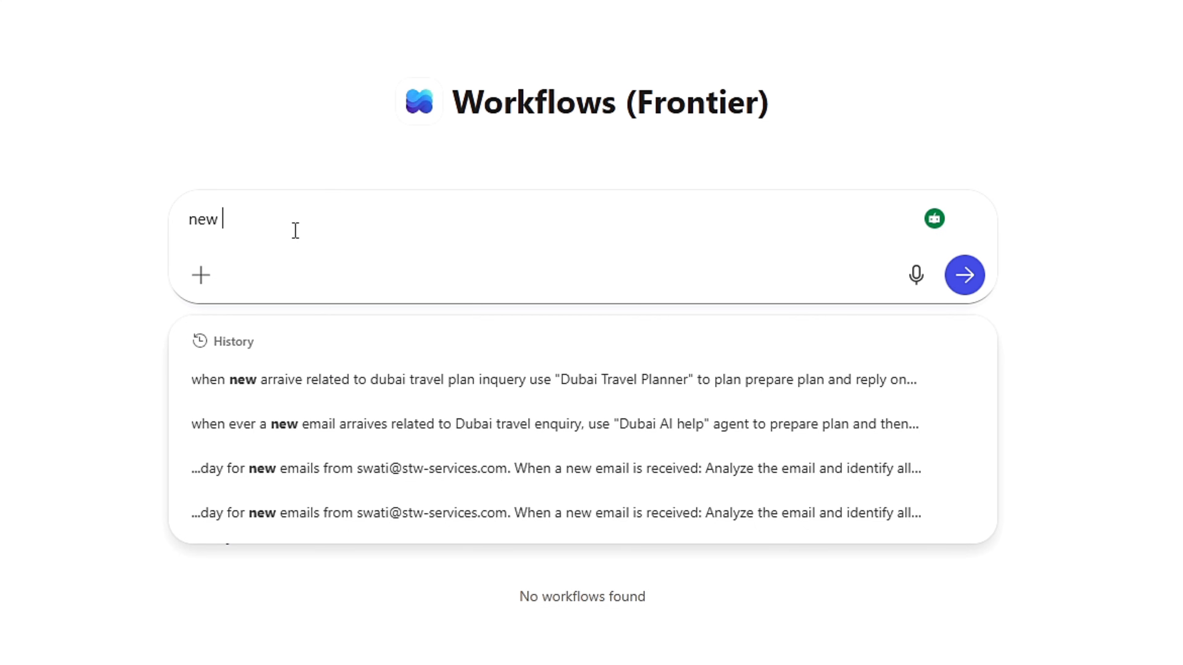
{"action": "key", "text": "BackSpace"}
{"action": "key", "text": "BackSpace"}
{"action": "key", "text": "BackSpace"}
{"action": "key", "text": "BackSpace"}
{"action": "type", "text": "when new "}
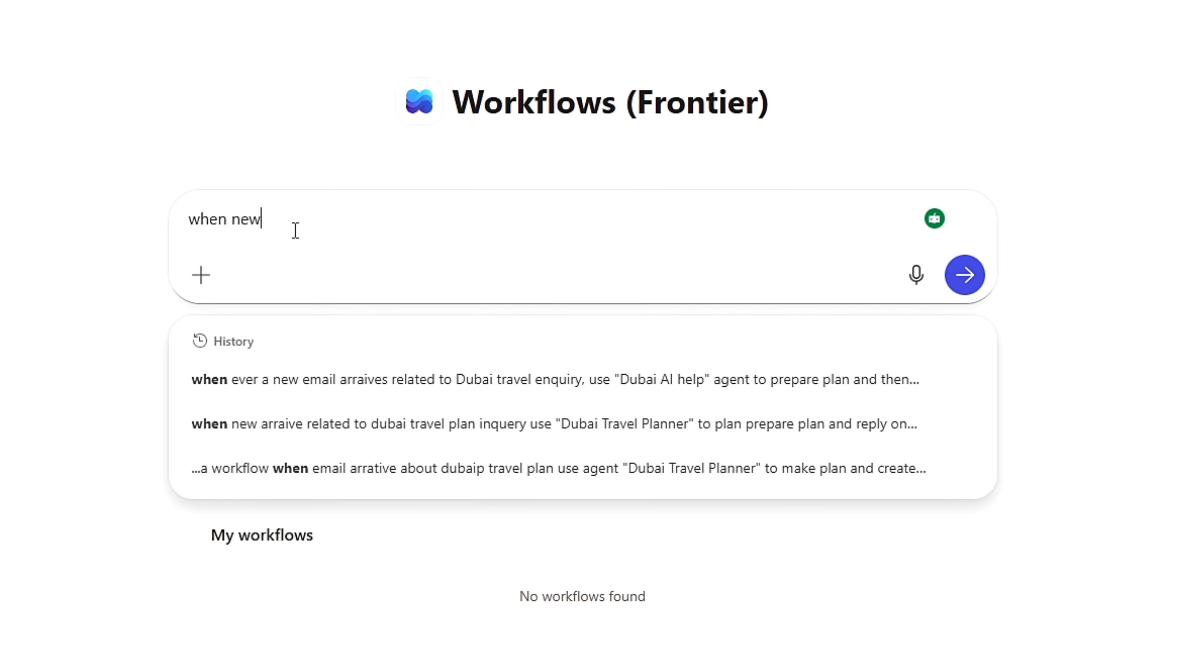
{"action": "type", "text": "email a"}
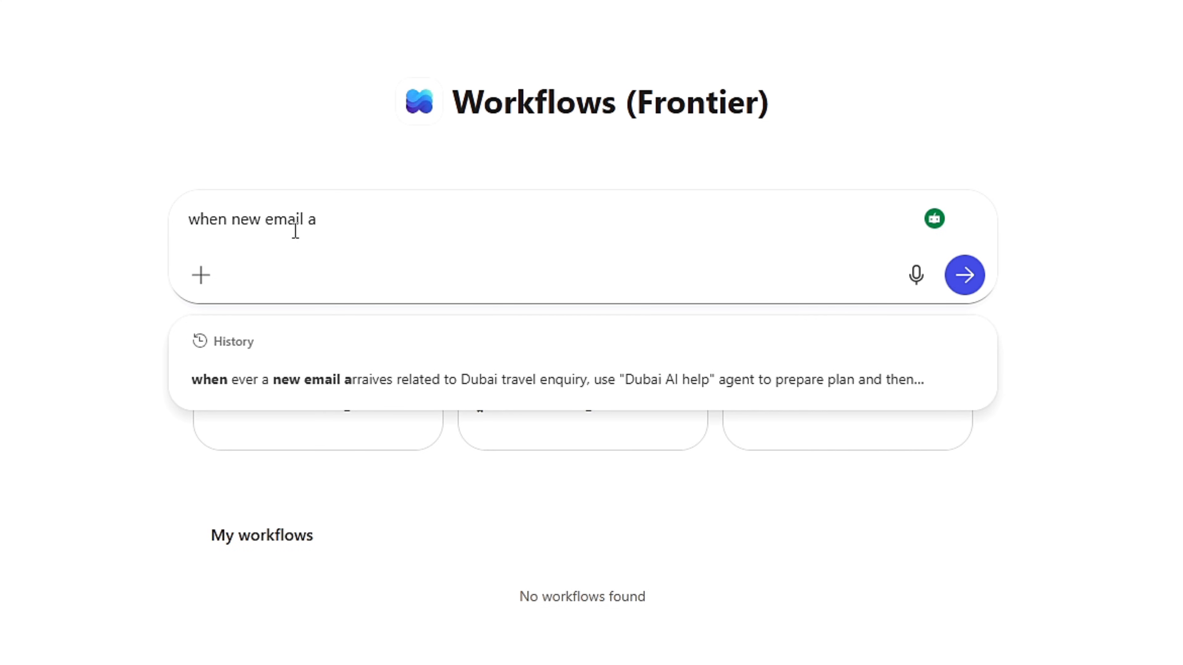
{"action": "type", "text": "rrives "}
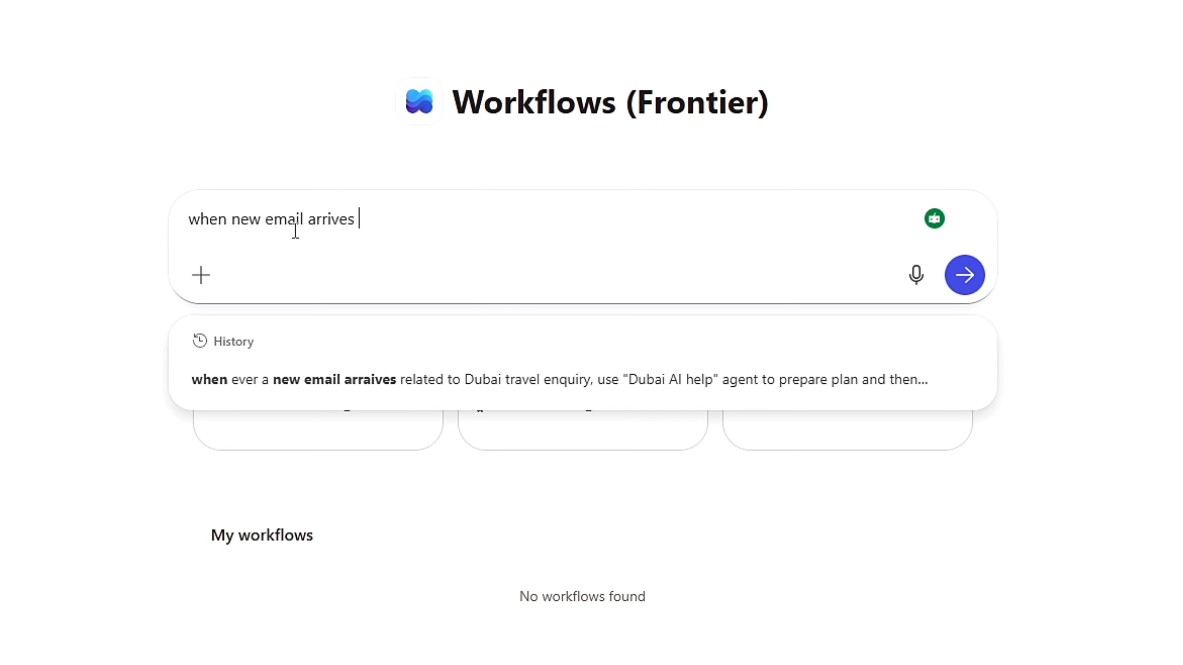
{"action": "type", "text": "related to "}
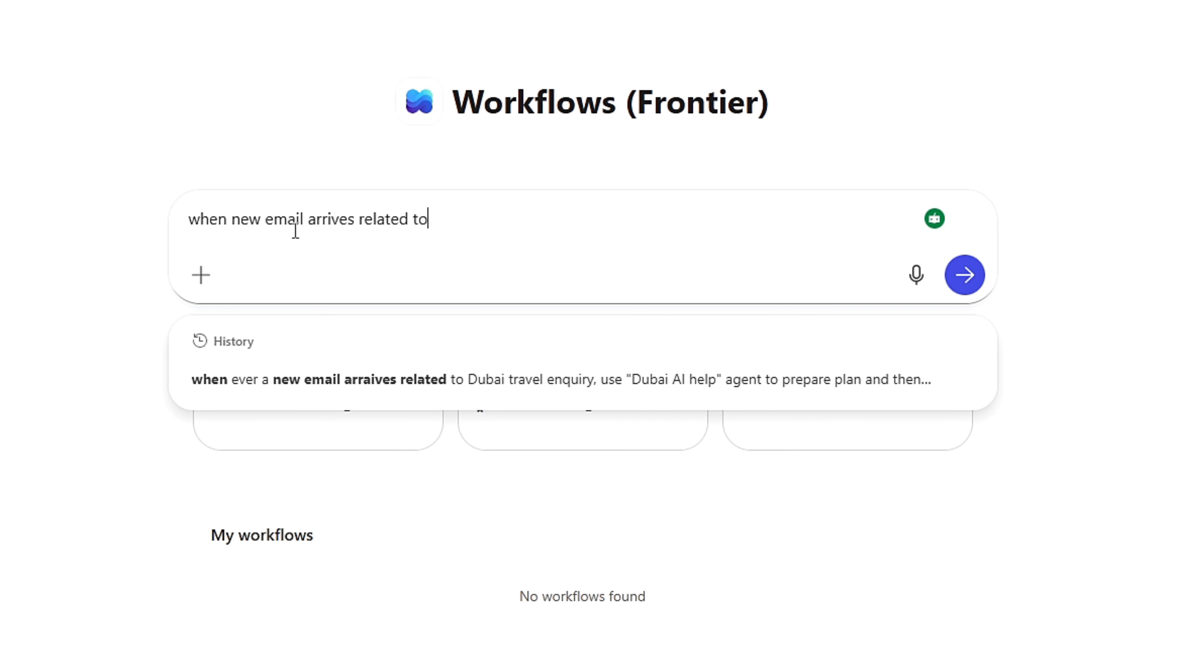
{"action": "type", "text": "dubai"}
{"action": "key", "text": "BackSpace"}
{"action": "key", "text": "BackSpace"}
{"action": "key", "text": "BackSpace"}
{"action": "key", "text": "BackSpace"}
{"action": "key", "text": "BackSpace"}
{"action": "key", "text": "BackSpace"}
{"action": "type", "text": "Dubai travel plan useragen"}
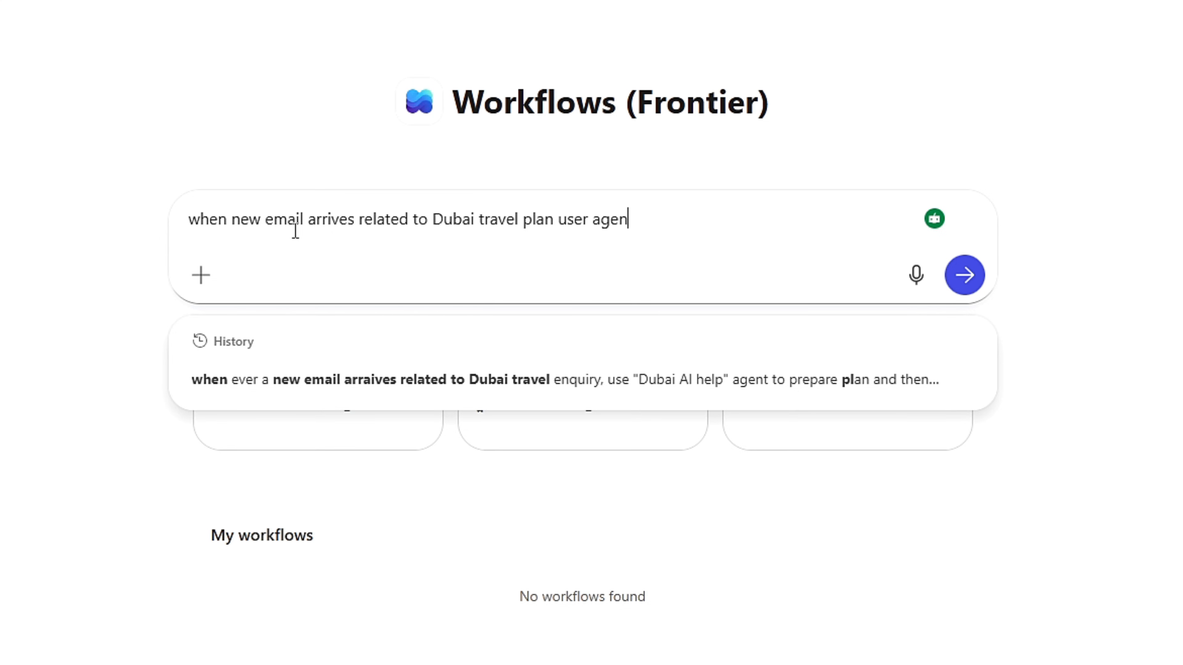
{"action": "key", "text": "BackSpace"}
{"action": "key", "text": "BackSpace"}
{"action": "key", "text": "BackSpace"}
{"action": "key", "text": "BackSpace"}
{"action": "key", "text": "BackSpace"}
{"action": "key", "text": "BackSpace"}
Complete the workflow description with 'agent "Dubai AI planner", and then reply back to sender's email.'
{"action": "type", "text": "agent \"Dubai AI"}
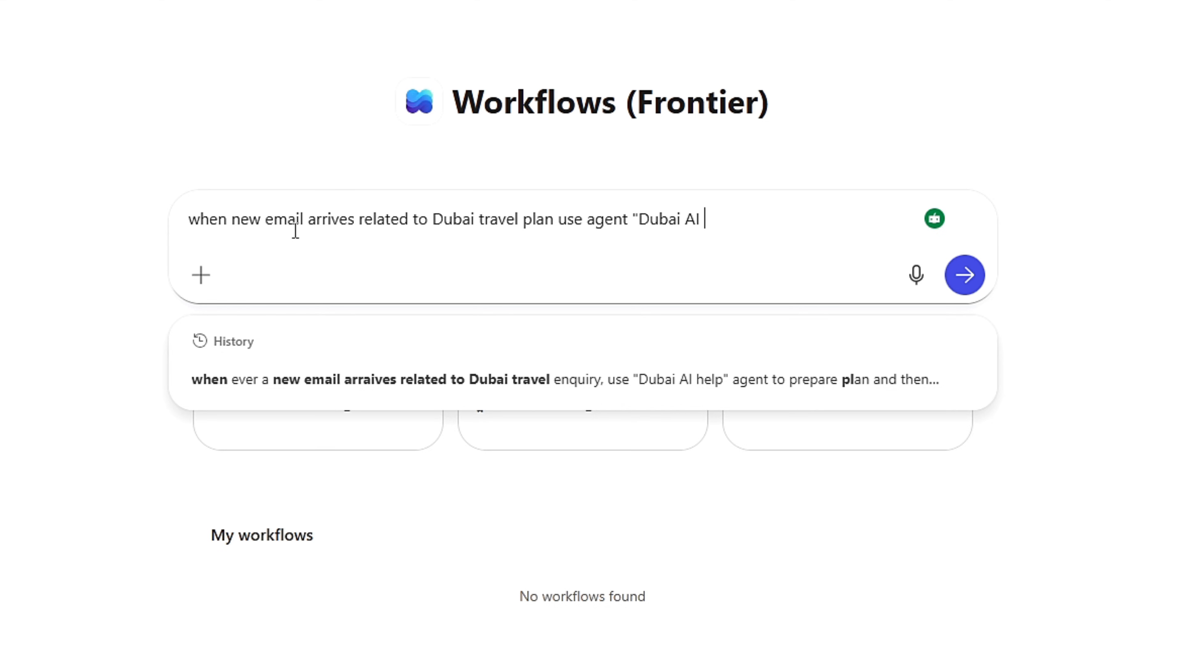
{"action": "type", "text": " planner\", and send"}
{"action": "key", "text": "BackSpace"}
{"action": "key", "text": "BackSpace"}
{"action": "key", "text": "BackSpace"}
{"action": "key", "text": "BackSpace"}
{"action": "type", "text": "then send plan to"}
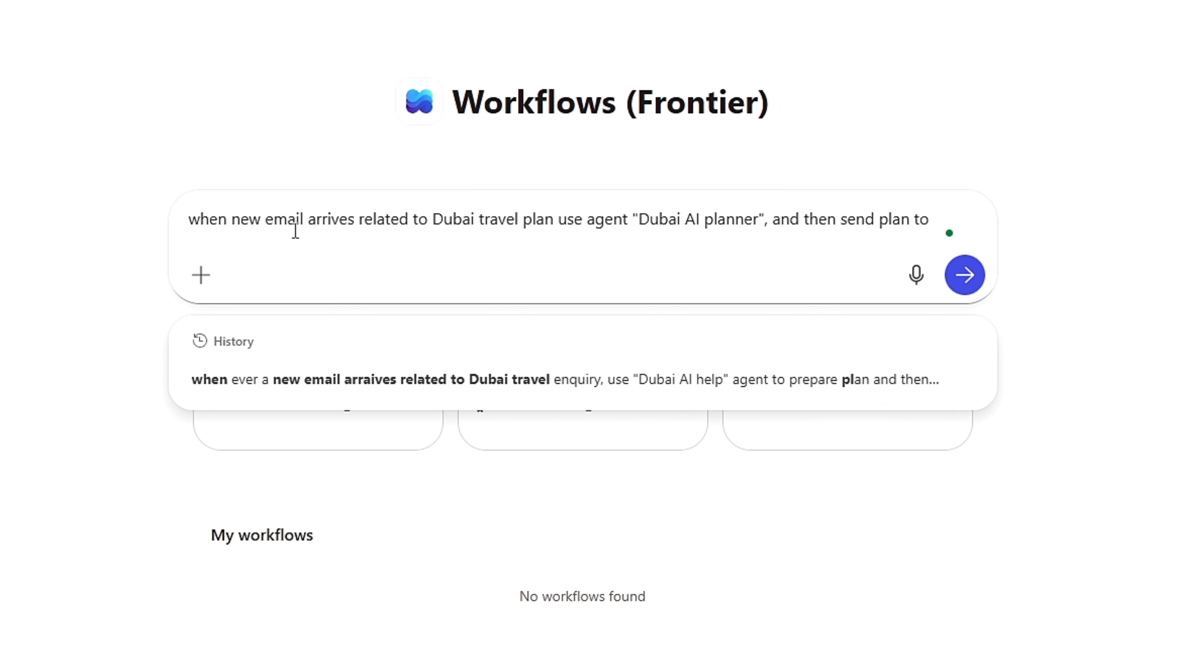
{"action": "key", "text": "BackSpace"}
{"action": "key", "text": "BackSpace"}
{"action": "key", "text": "BackSpace"}
{"action": "key", "text": "BackSpace"}
{"action": "key", "text": "BackSpace"}
{"action": "key", "text": "BackSpace"}
{"action": "key", "text": "BackSpace"}
{"action": "key", "text": "BackSpace"}
{"action": "key", "text": "BackSpace"}
{"action": "key", "text": "BackSpace"}
{"action": "key", "text": "BackSpace"}
{"action": "key", "text": "BackSpace"}
{"action": "key", "text": "BackSpace"}
{"action": "type", "text": "reply ba"}
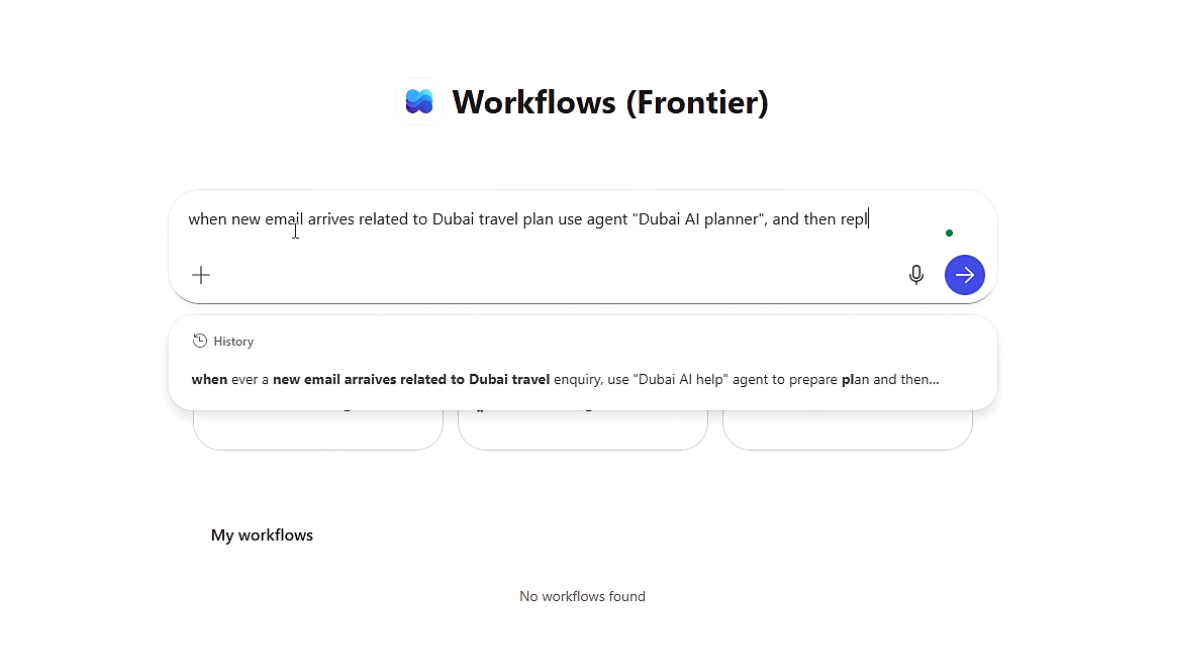
{"action": "type", "text": "ck to send"}
{"action": "type", "text": "er's"}
{"action": "key", "text": "BackSpace"}
{"action": "type", "text": "'s email."}
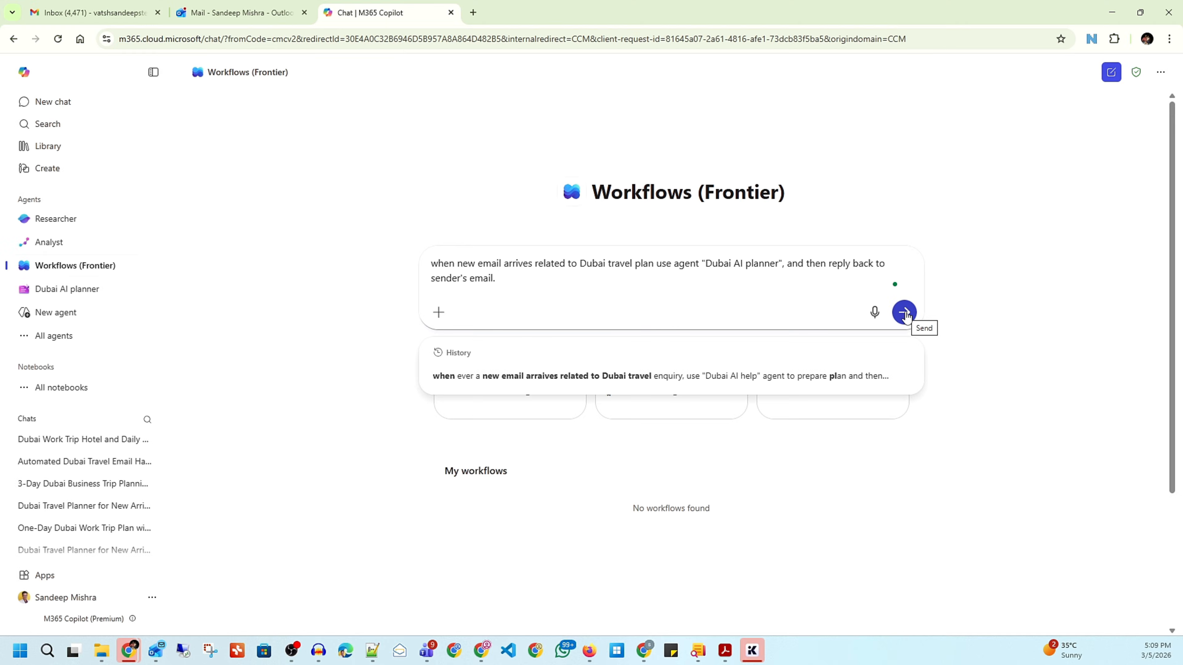
Submit the workflow description and save the generated email-reply workflow
{"action": "left_click", "coordinate": [904, 313]}
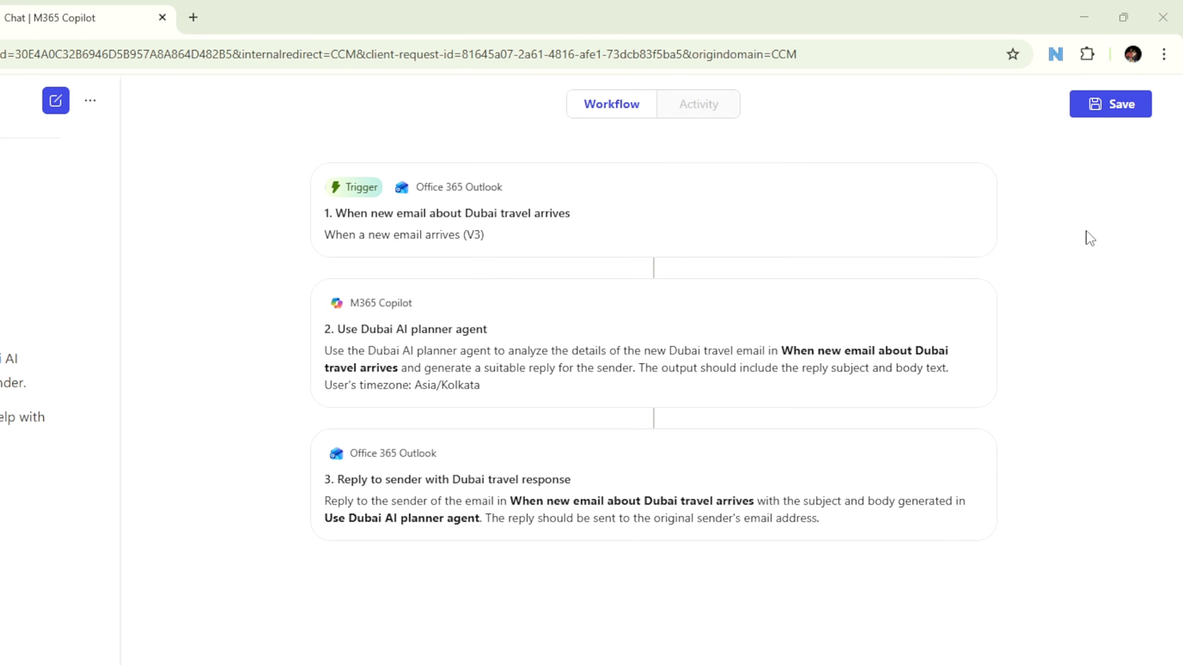
{"action": "left_click", "coordinate": [1118, 114]}
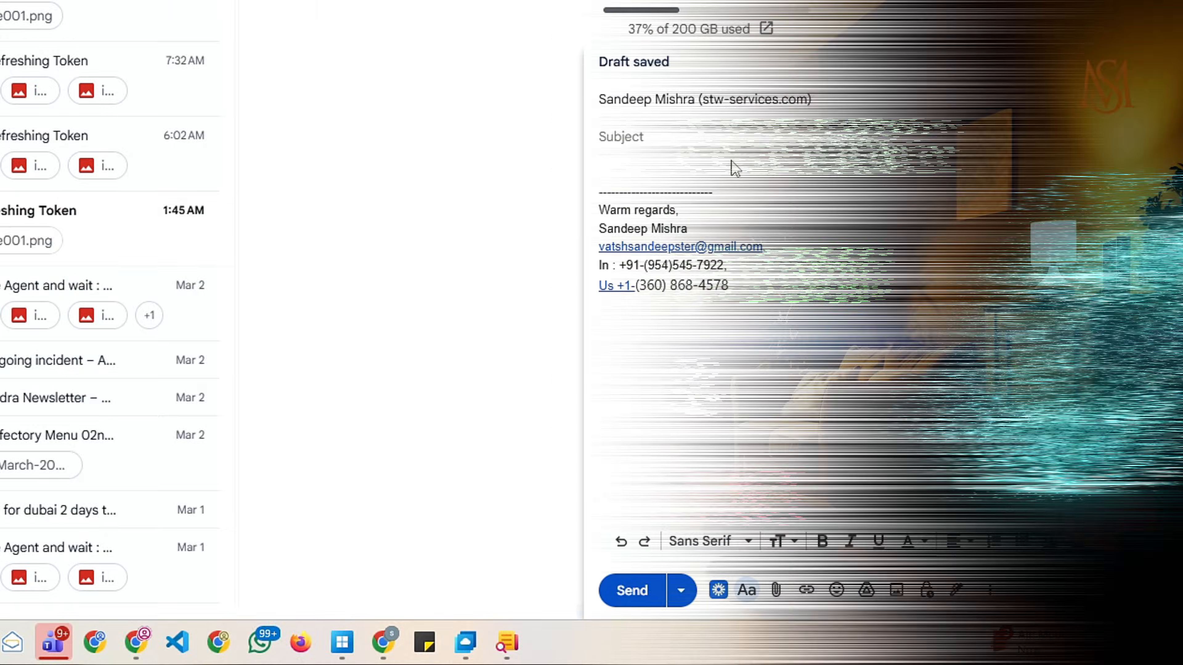
In the Gmail draft, enter the subject 'I am looking for 2 days Dubai Travel Plan'
{"action": "type", "text": "I"}
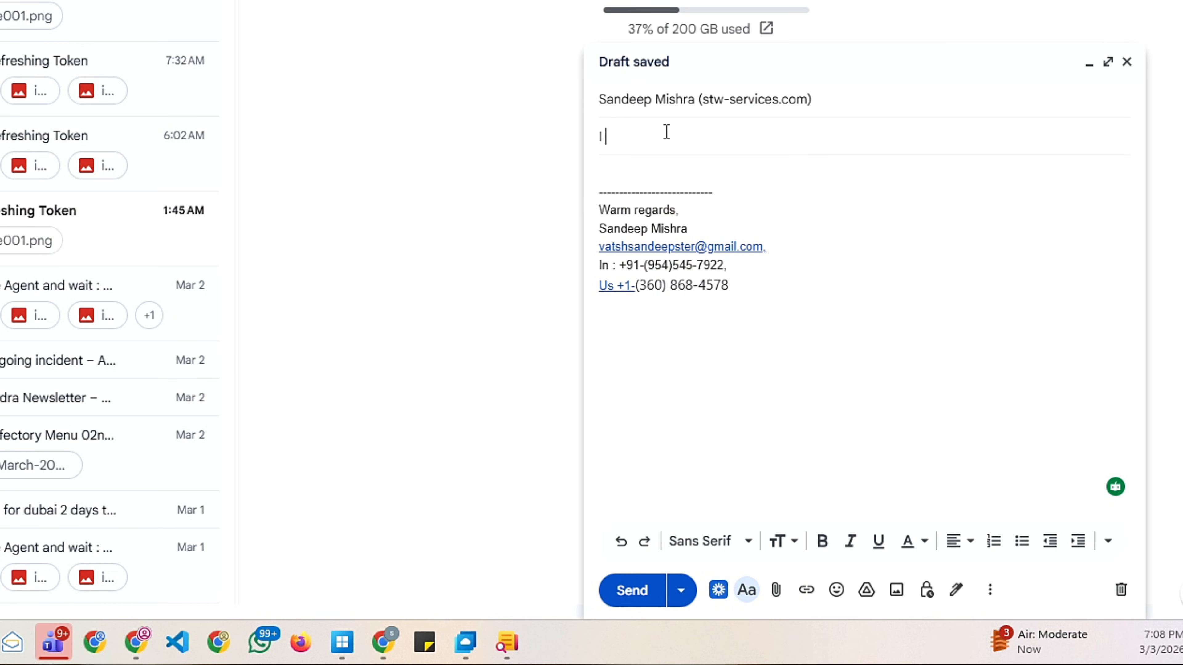
{"action": "type", "text": " am looking"}
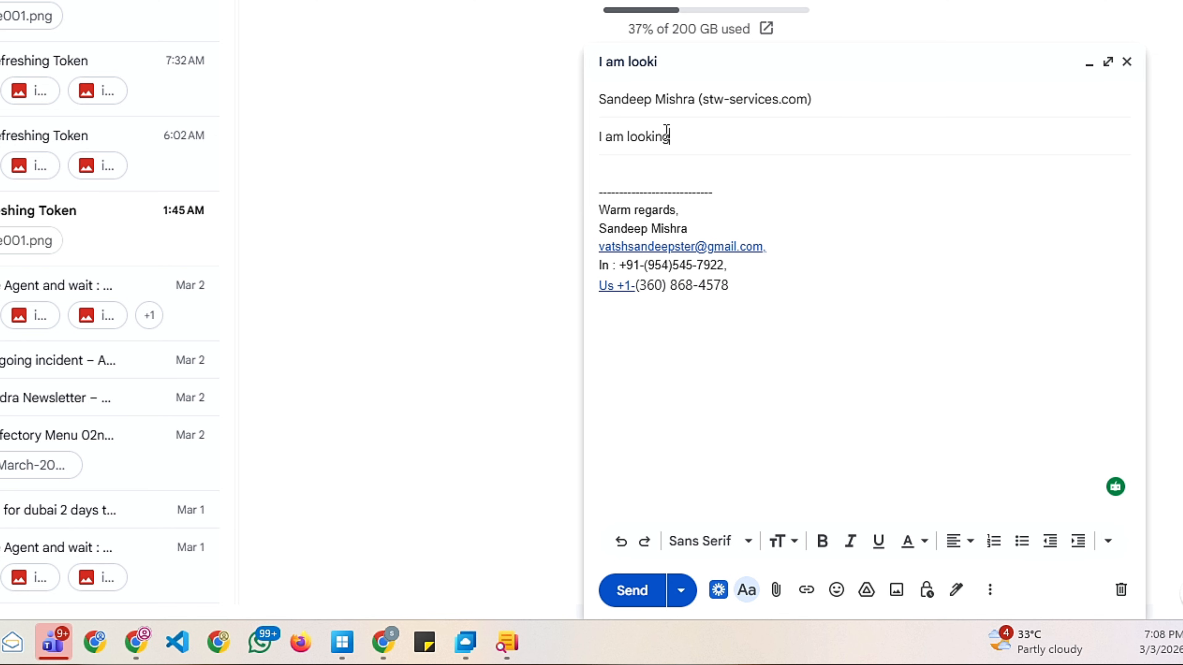
{"action": "type", "text": " for 2 days travel plan fo"}
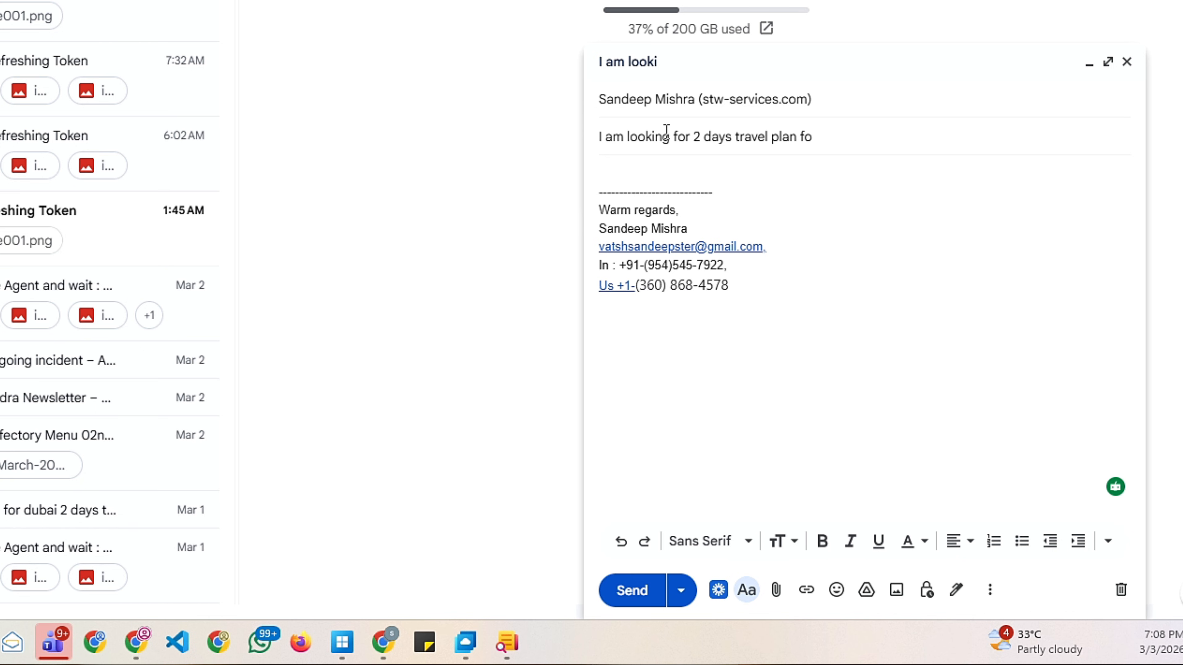
{"action": "key", "text": "BackSpace"}
{"action": "key", "text": "BackSpace"}
{"action": "key", "text": "BackSpace"}
{"action": "key", "text": "BackSpace"}
{"action": "key", "text": "BackSpace"}
{"action": "key", "text": "BackSpace"}
{"action": "key", "text": "BackSpace"}
{"action": "key", "text": "BackSpace"}
{"action": "type", "text": "Dubai Travel Plan"}
Copy the email's subject text into the message body above the signature
{"action": "key", "text": "ctrl+a"}
{"action": "key", "text": "ctrl+c"}
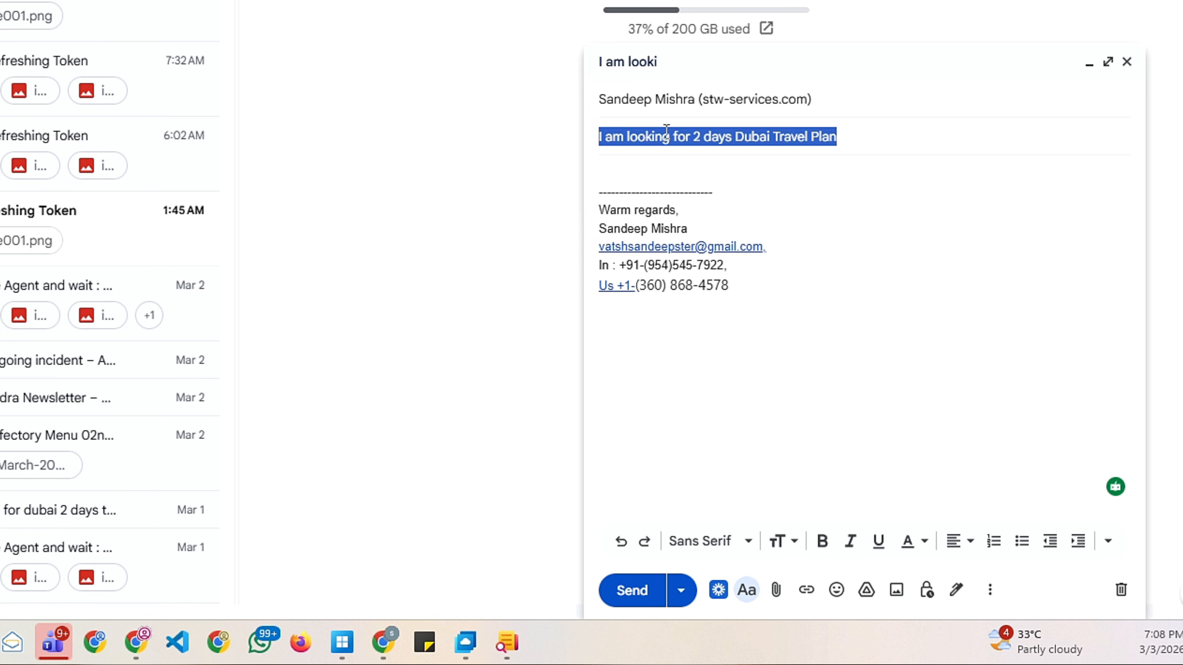
{"action": "left_click", "coordinate": [637, 168]}
{"action": "key", "text": "ctrl+v"}
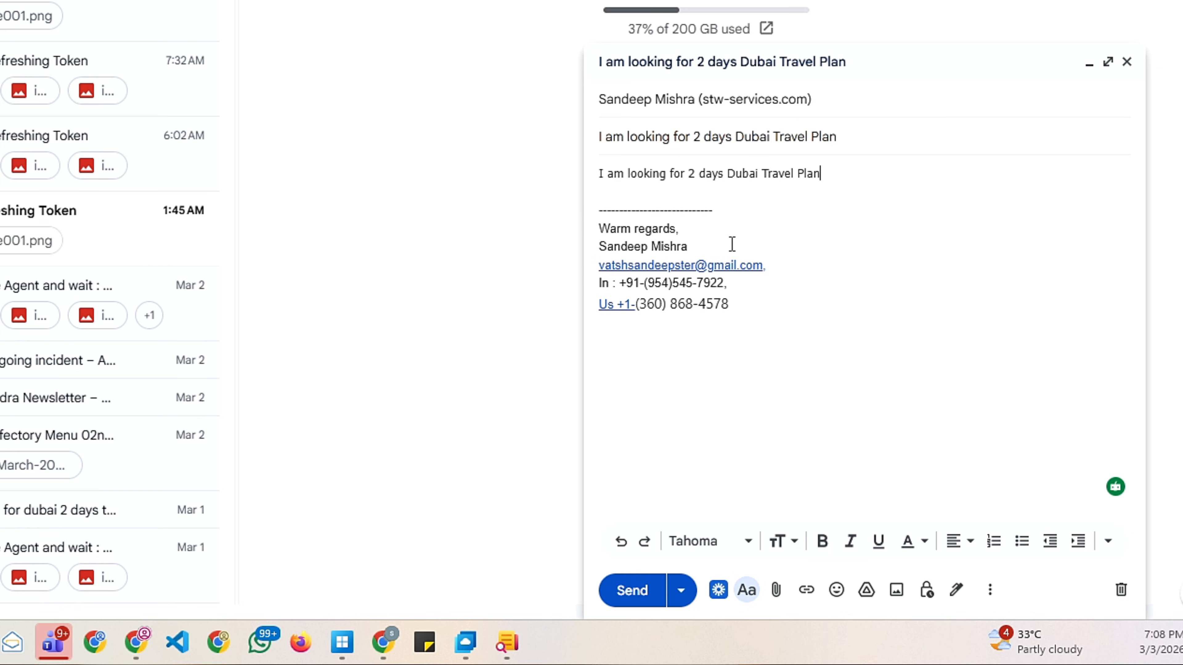
Send the Dubai travel plan enquiry from Gmail, and delete the SBI Card login alert from the Outlook inbox
{"action": "left_click", "coordinate": [636, 592]}
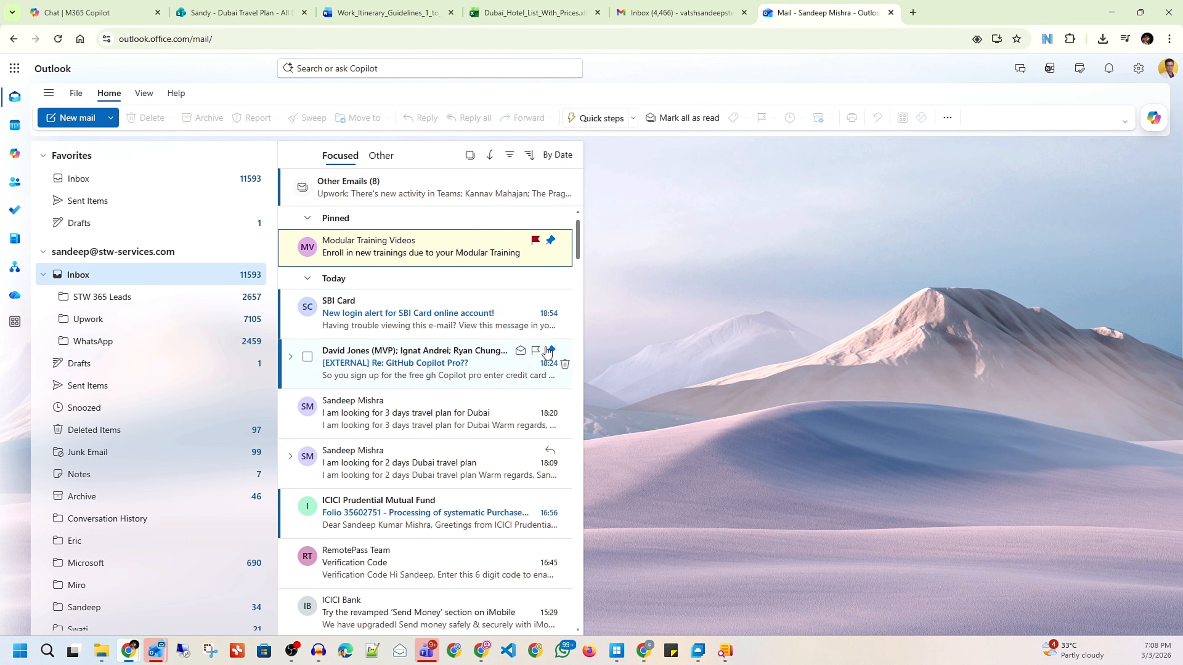
{"action": "left_click", "coordinate": [563, 314]}
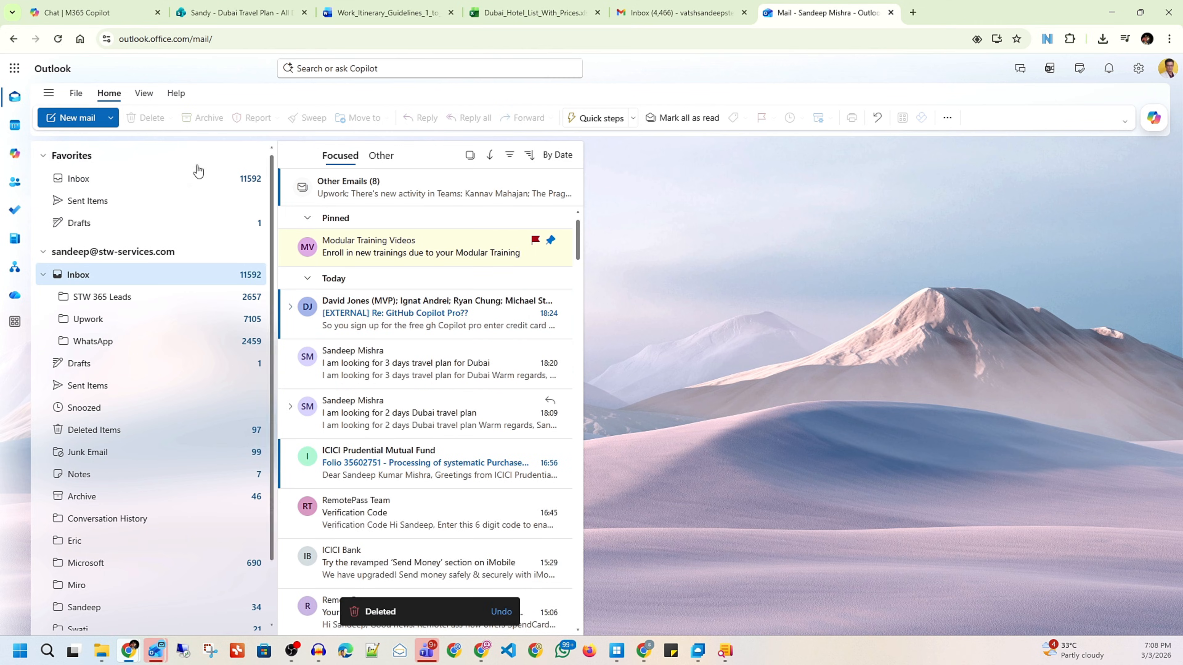
Refresh the Outlook inbox and open the newly received 'I am looking for 2 days Dubai Travel Plan' email
{"action": "left_click", "coordinate": [59, 42]}
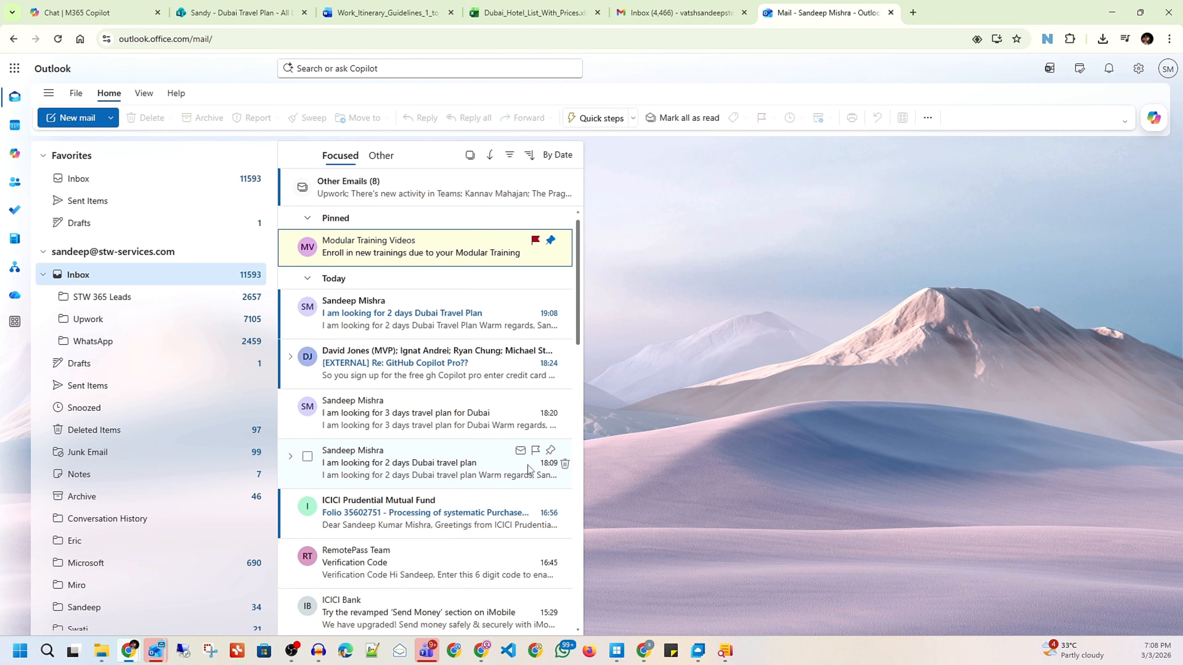
{"action": "left_click", "coordinate": [425, 324]}
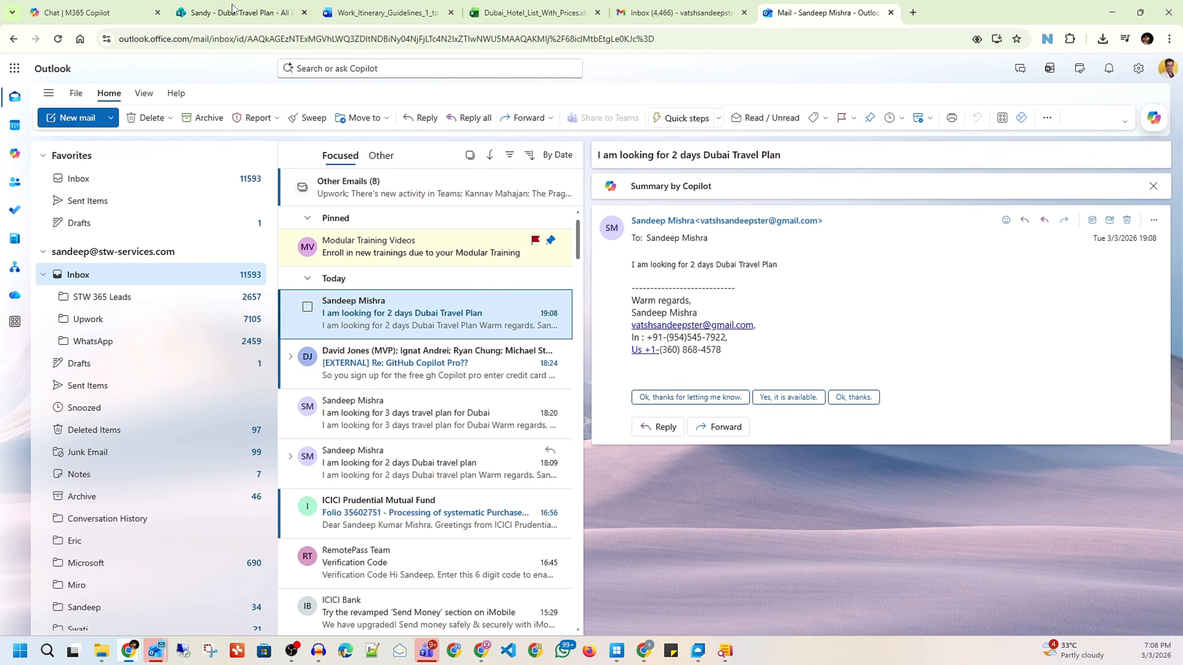
Switch to the M365 Copilot workflow and open the details of its 3/3/26, 7:06 PM activity run
{"action": "left_click", "coordinate": [93, 11]}
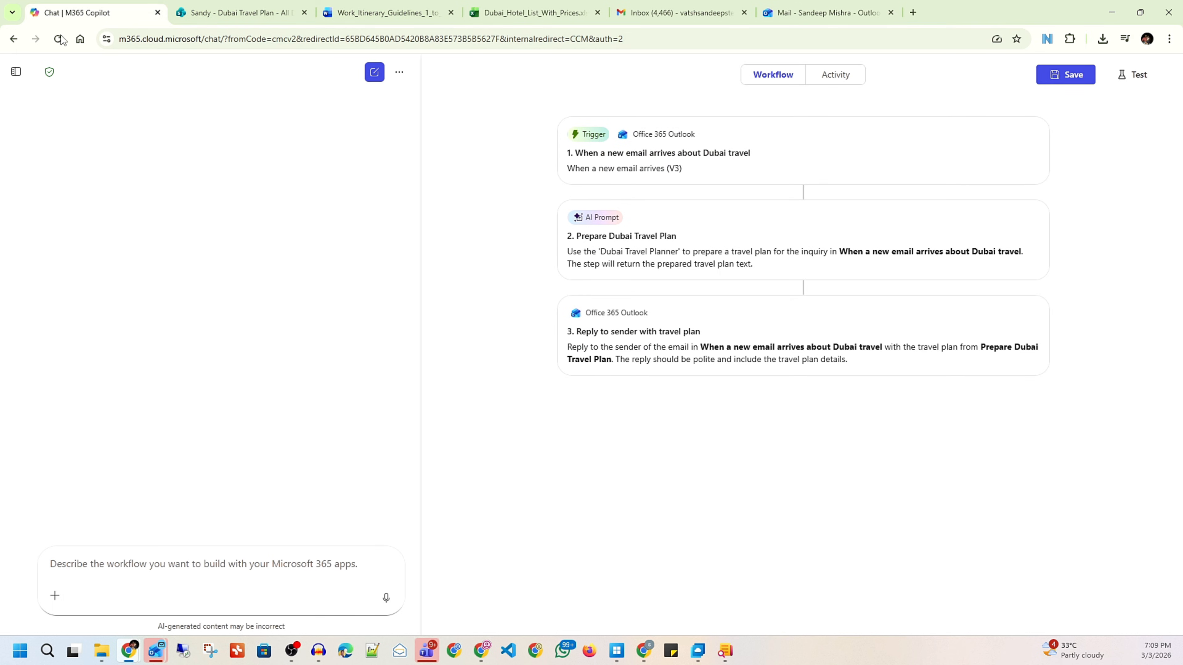
{"action": "left_click", "coordinate": [847, 82]}
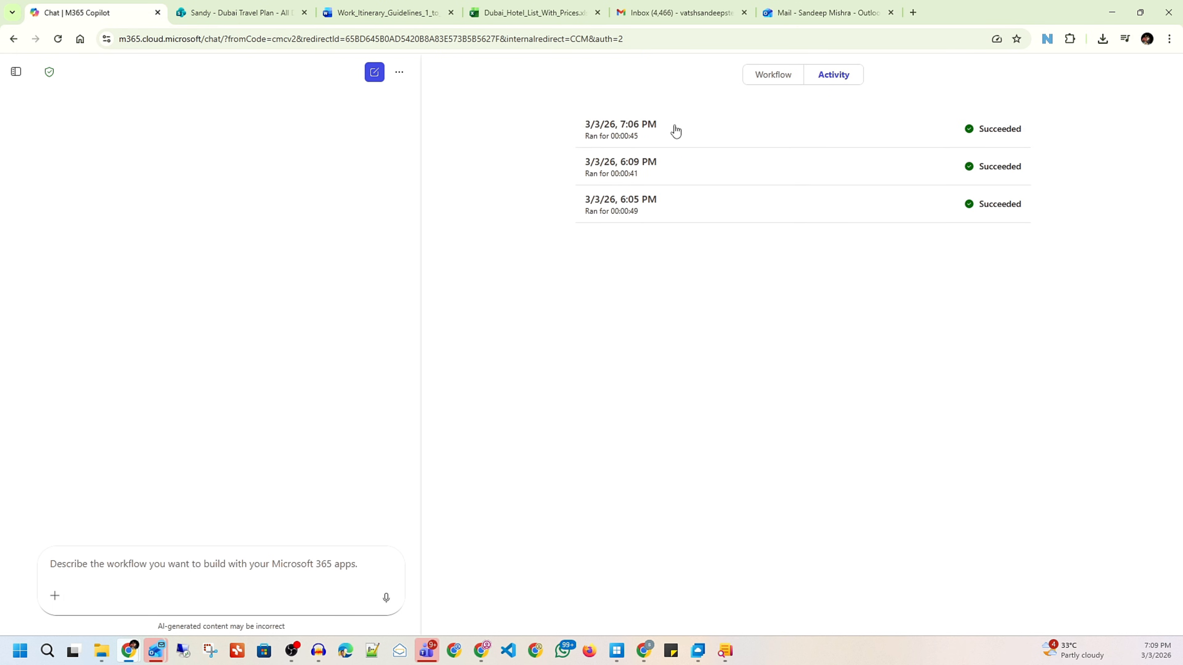
{"action": "left_click", "coordinate": [676, 132]}
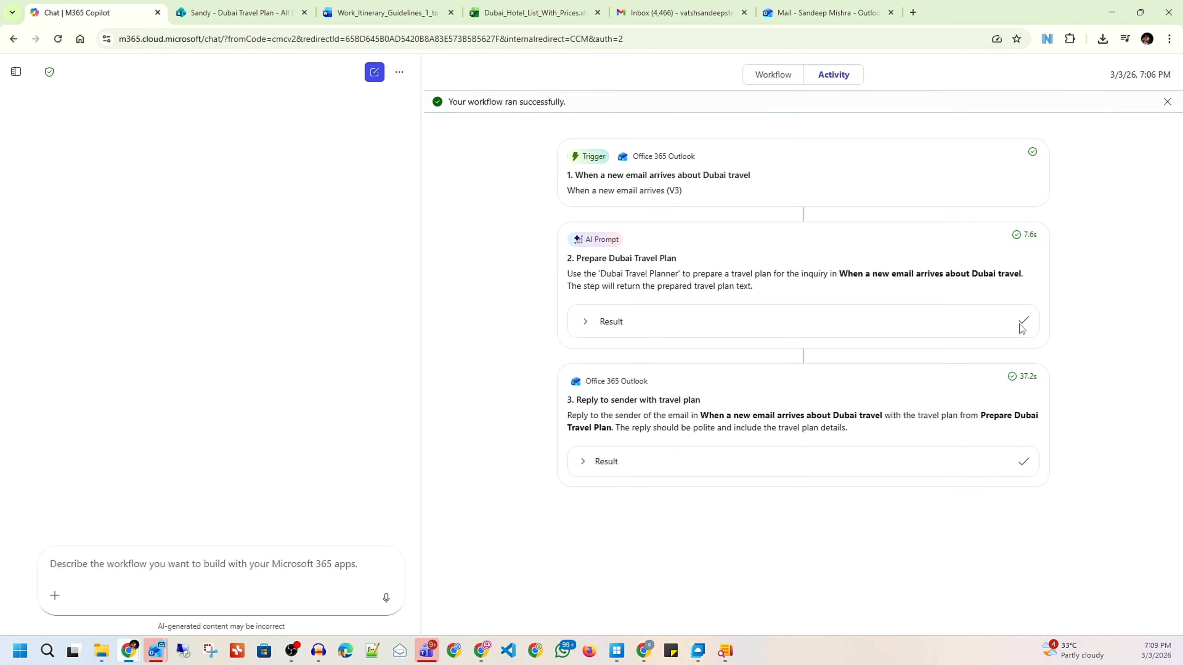
Switch to Gmail and read through the 6:09 PM reply to the 2-day Dubai travel plan enquiry
{"action": "left_click", "coordinate": [678, 13]}
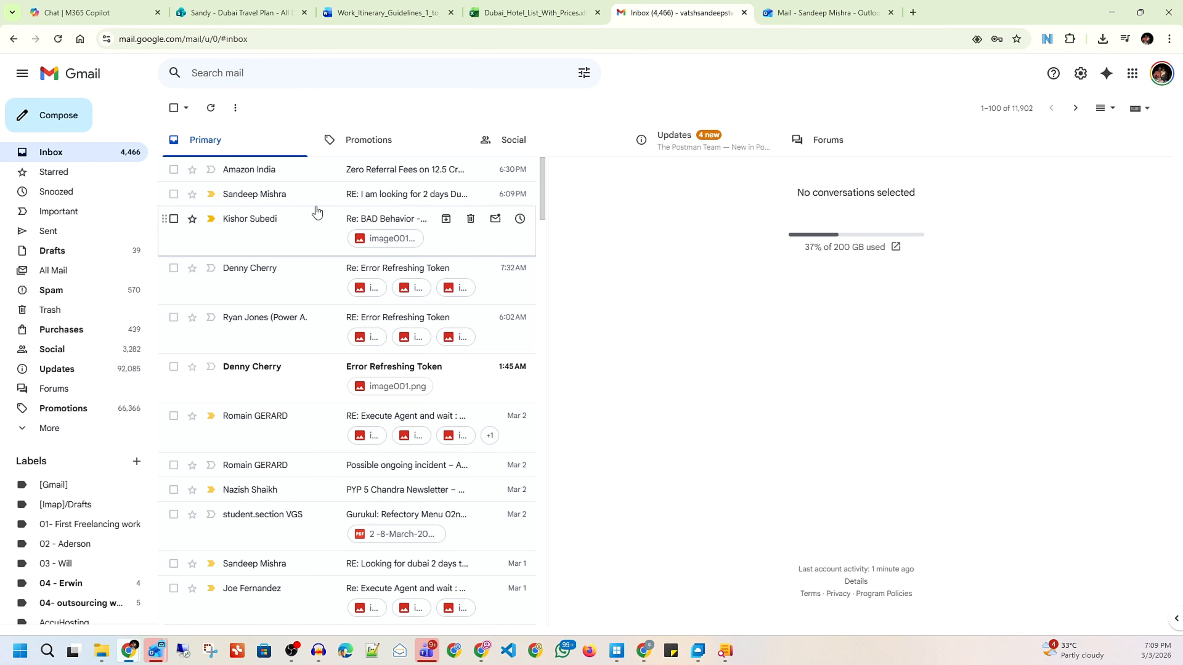
{"action": "left_click", "coordinate": [321, 194]}
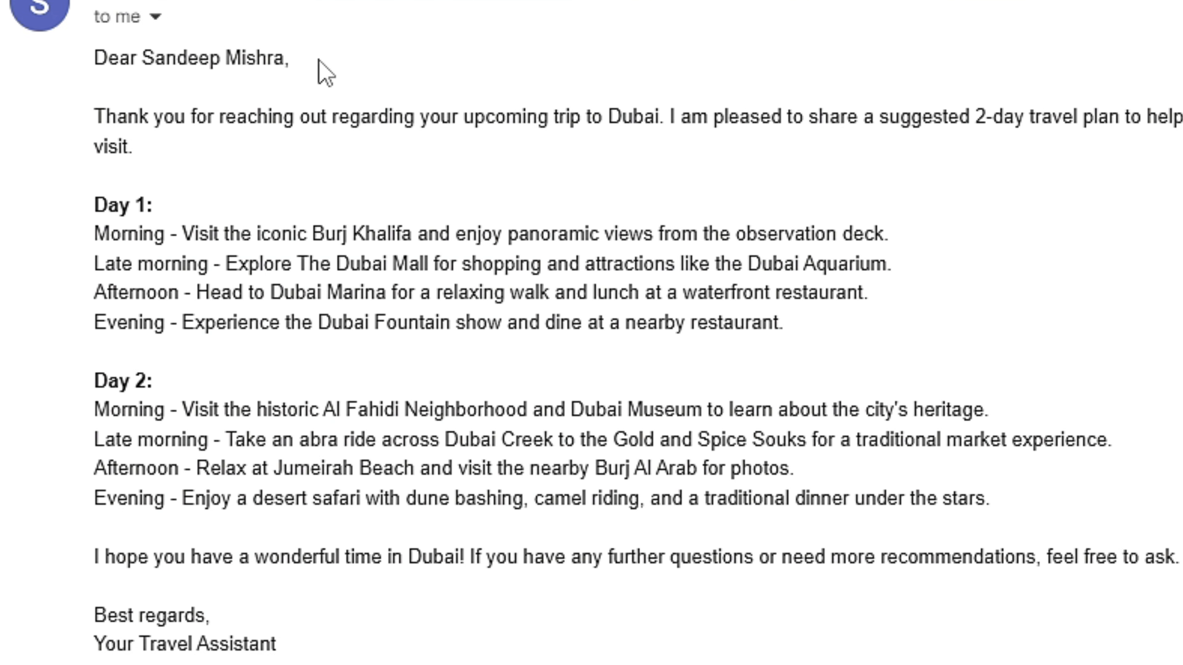
{"action": "scroll", "coordinate": [358, 233], "scroll_direction": "down", "scroll_amount": 5}
{"action": "scroll", "coordinate": [557, 221], "scroll_direction": "up", "scroll_amount": 5}
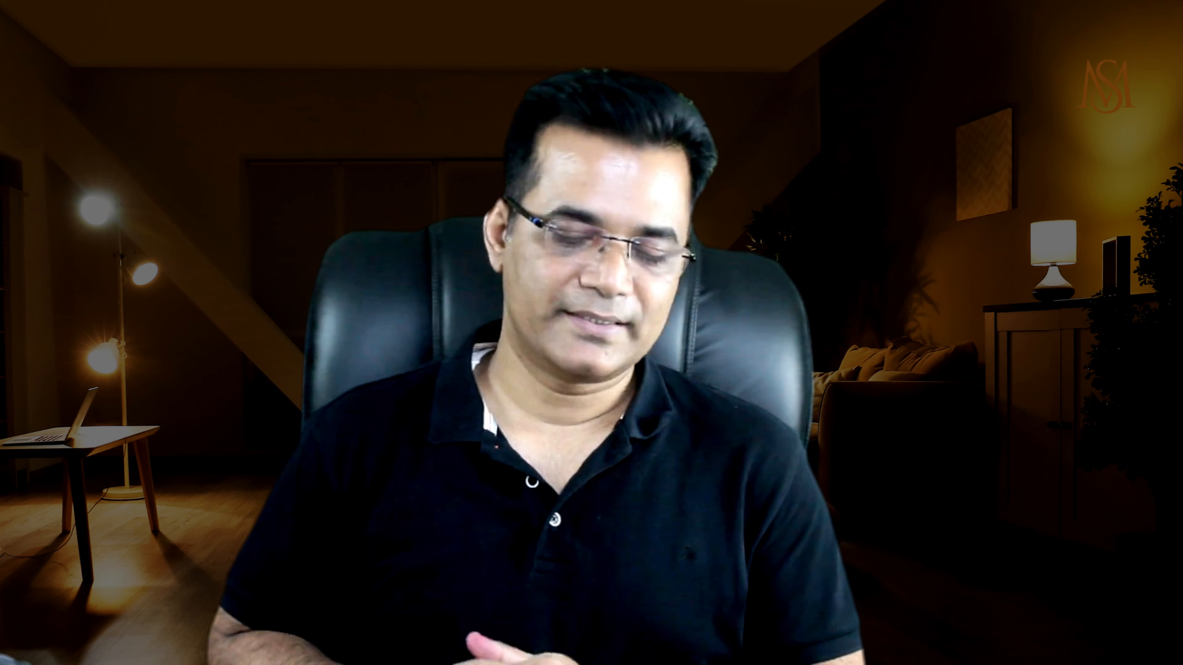